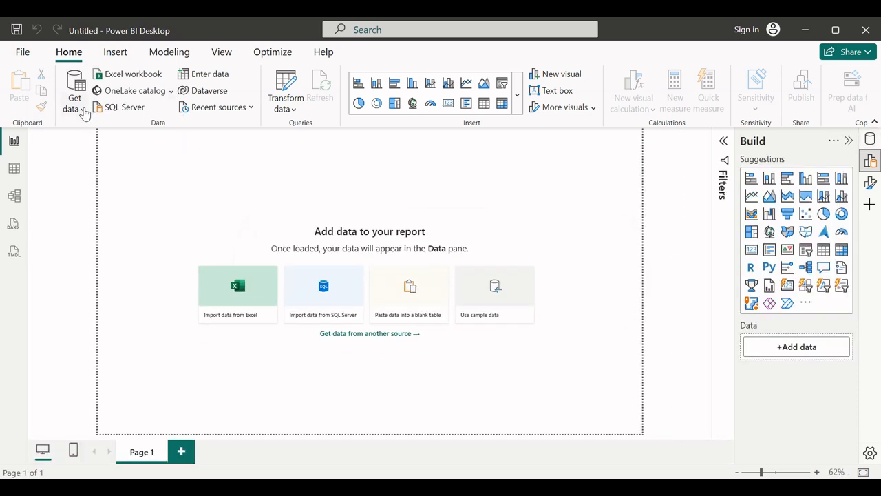
- Bring the Simple Data text file from the data folder into Power Query for transforming and use its first row as headers
click(82, 109)
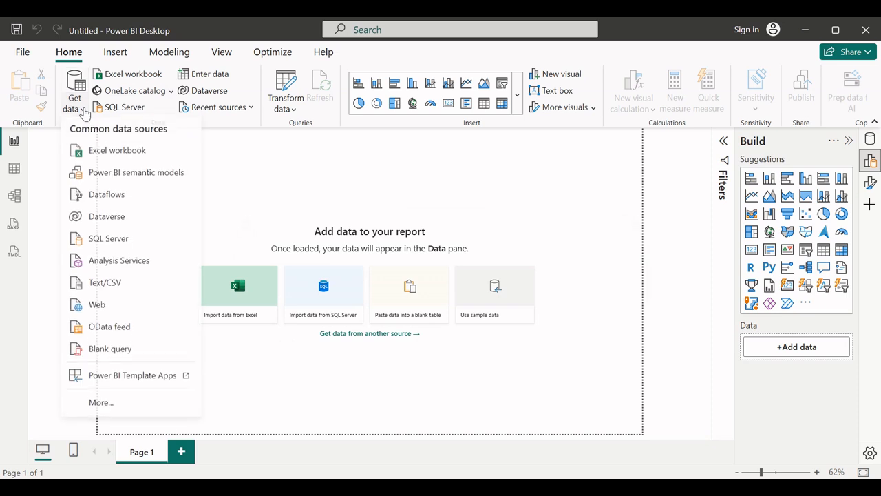
click(101, 288)
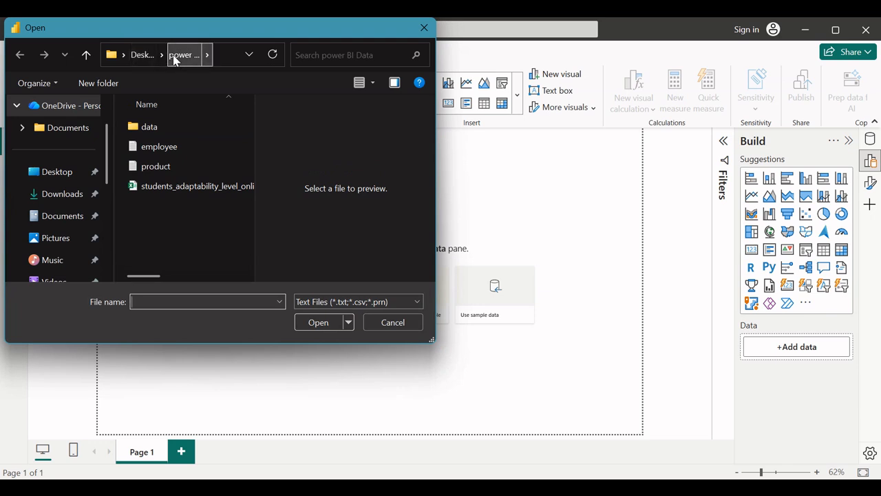
click(150, 130)
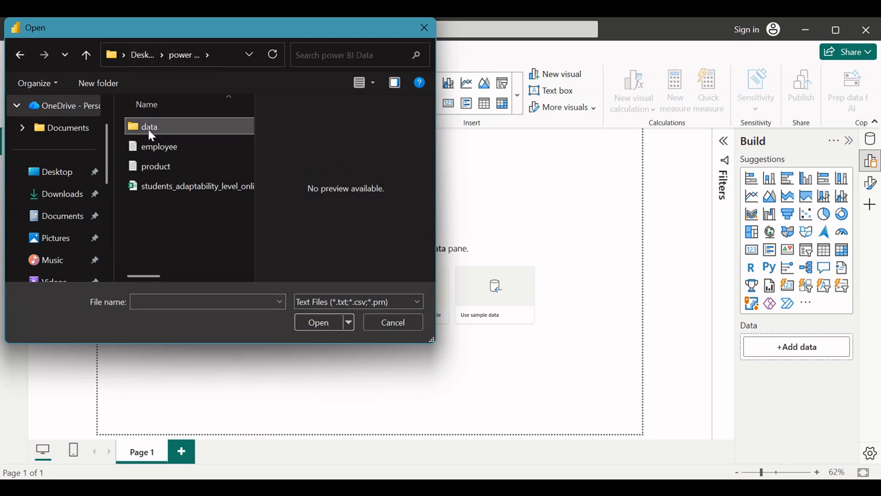
double_click(149, 131)
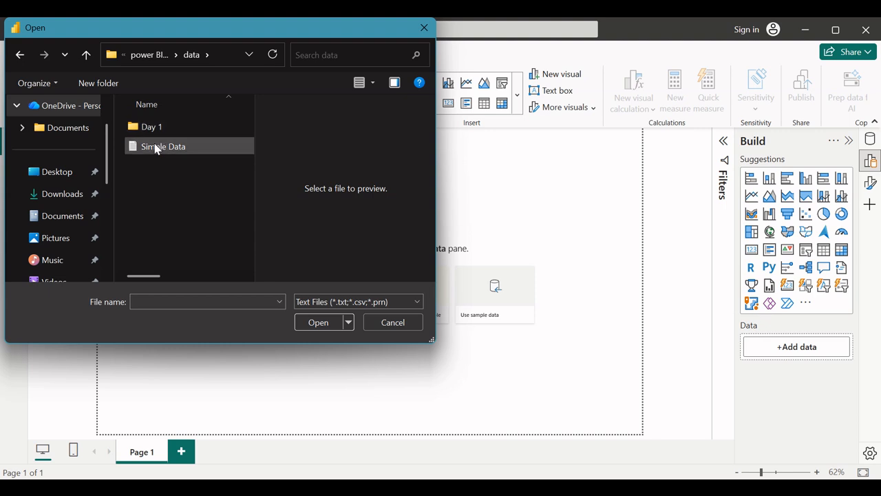
double_click(158, 145)
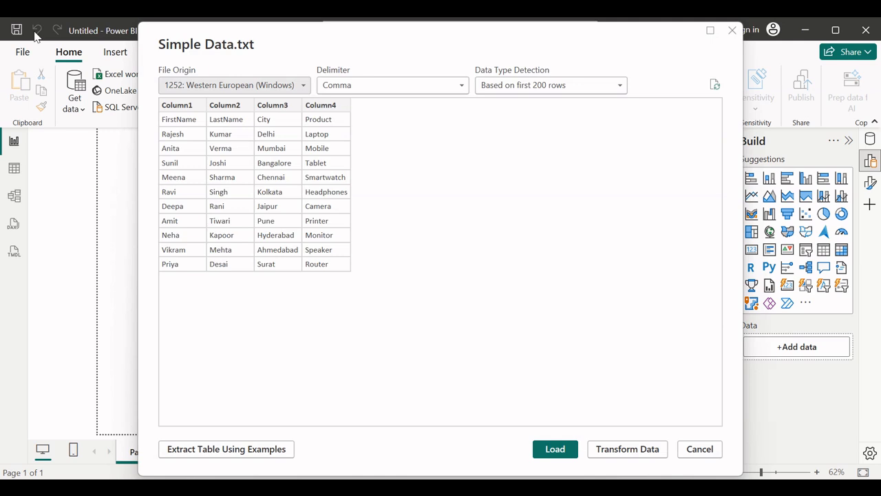
click(628, 451)
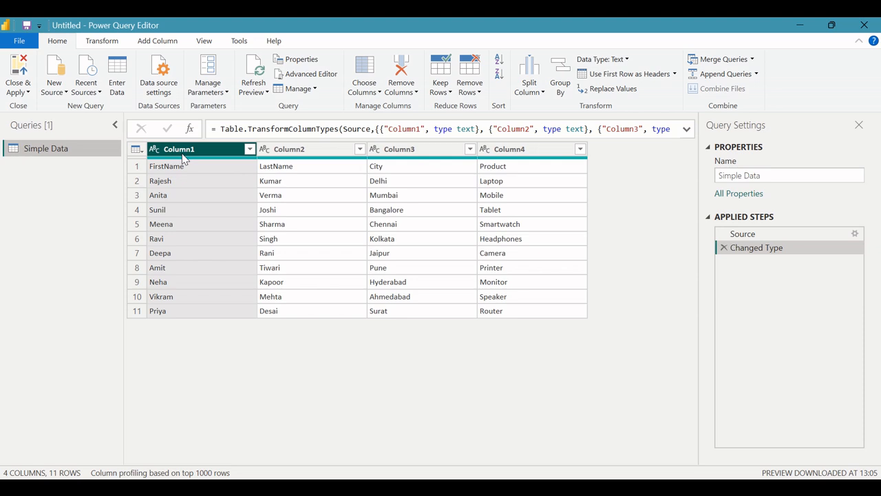
click(136, 151)
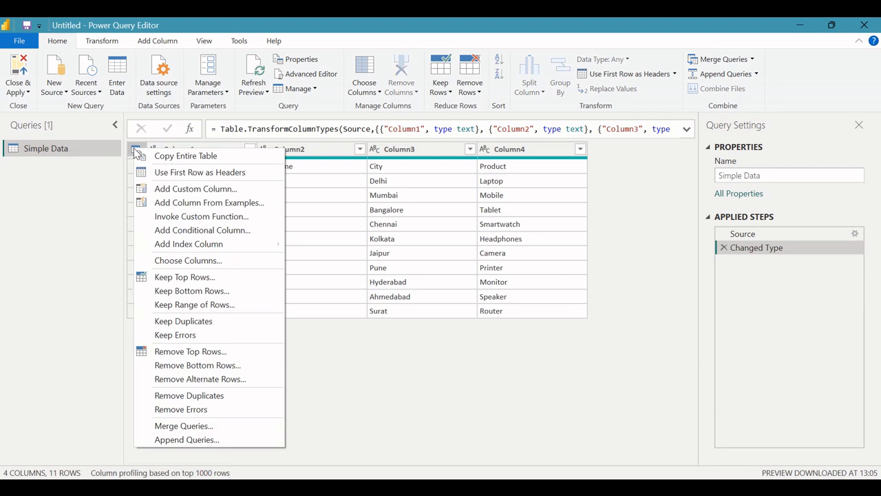
click(159, 174)
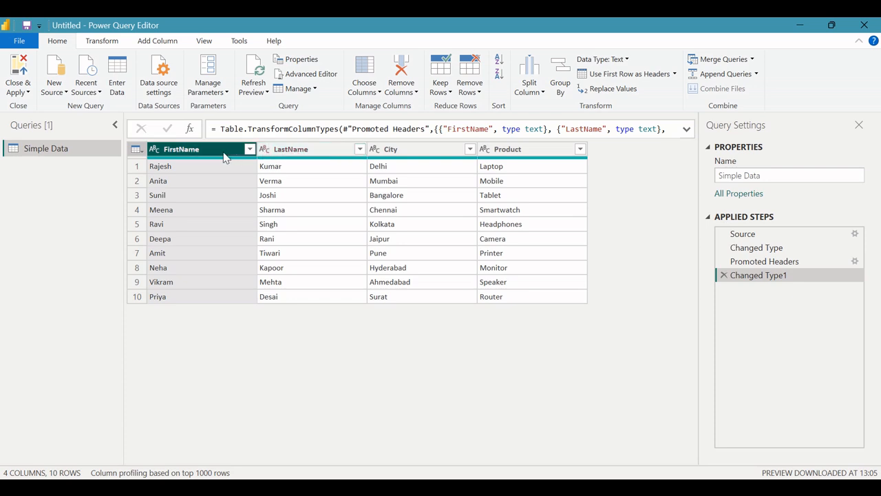
- Add a custom column named Fullname with the formula [FirstName]&[LastName]
click(158, 43)
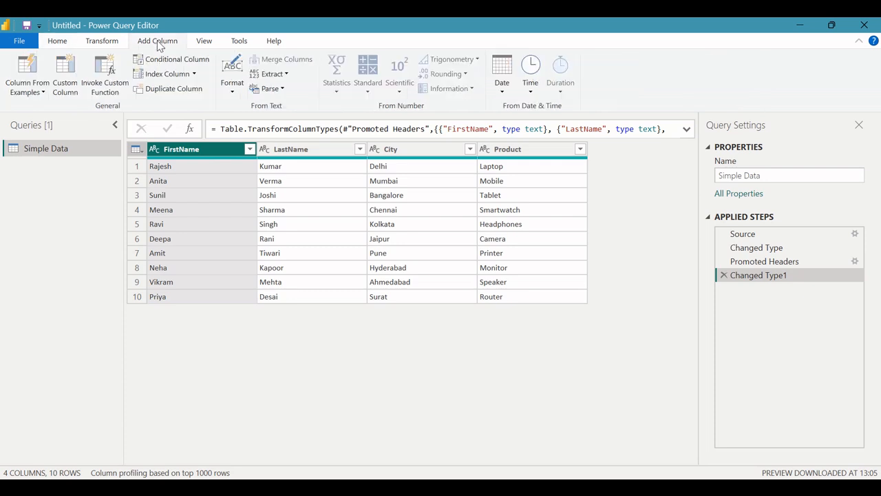
click(65, 83)
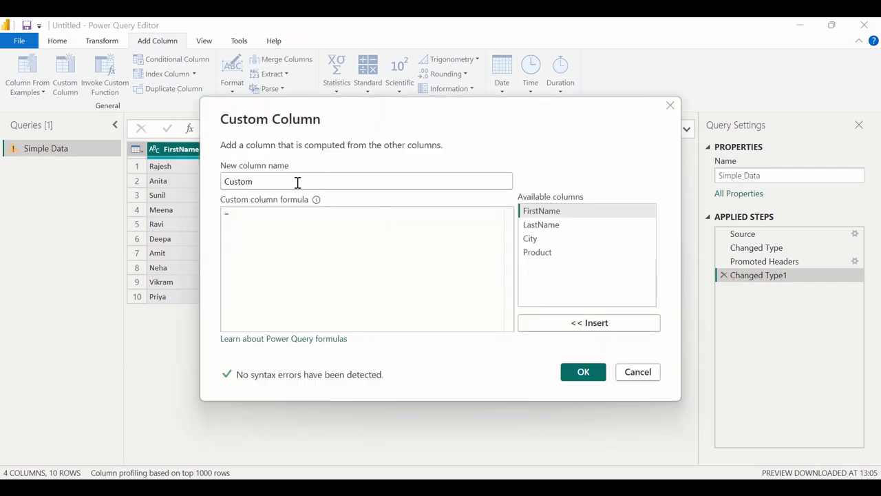
drag(296, 183, 221, 187)
text(Fu)
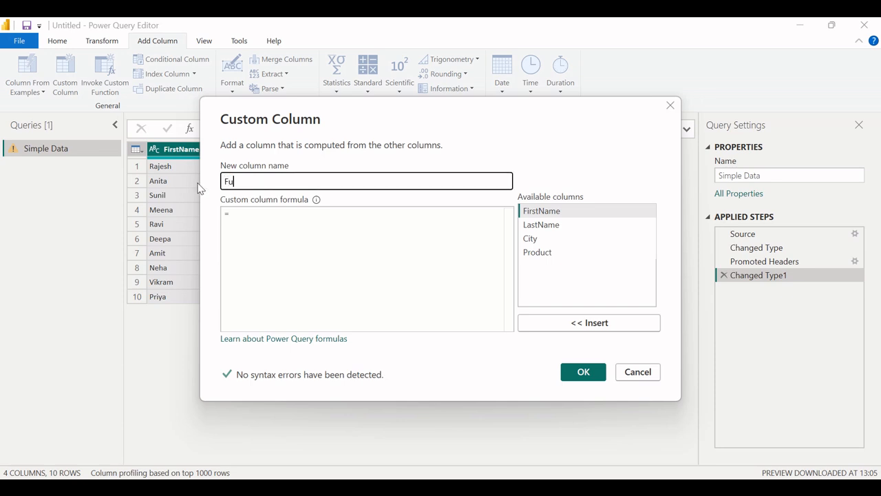
text(llname)
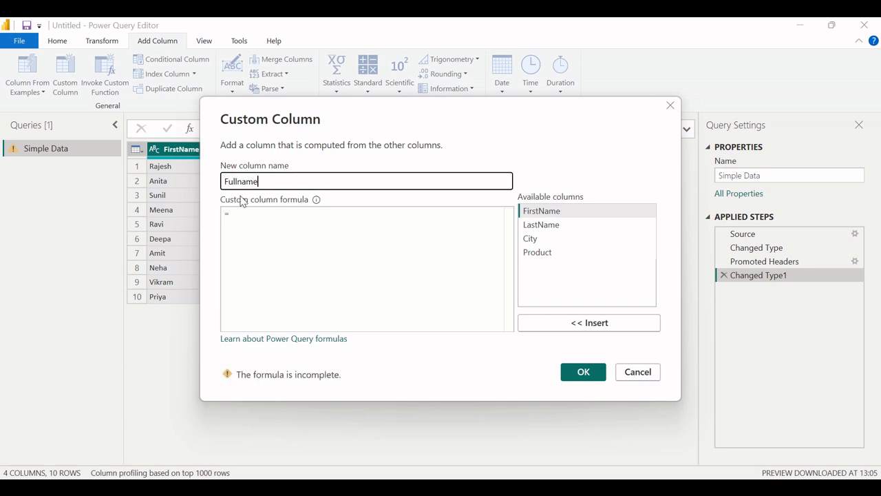
double_click(556, 212)
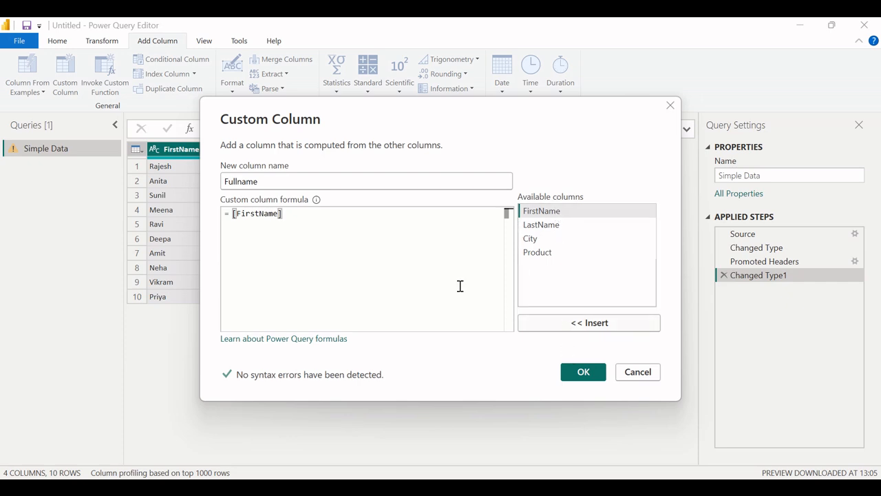
double_click(532, 230)
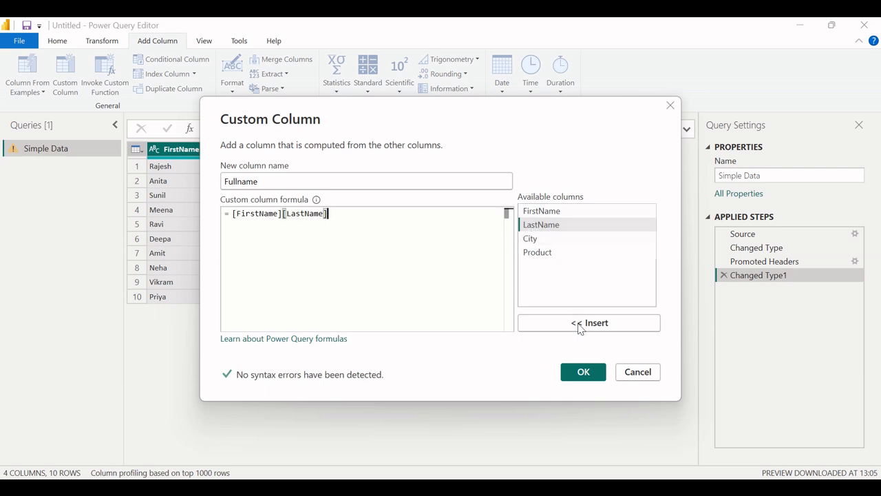
click(580, 372)
click(283, 214)
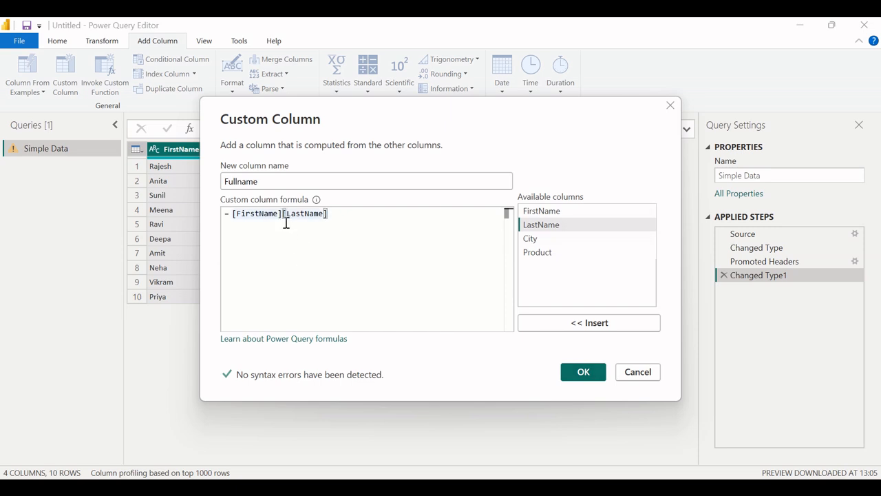
text(&)
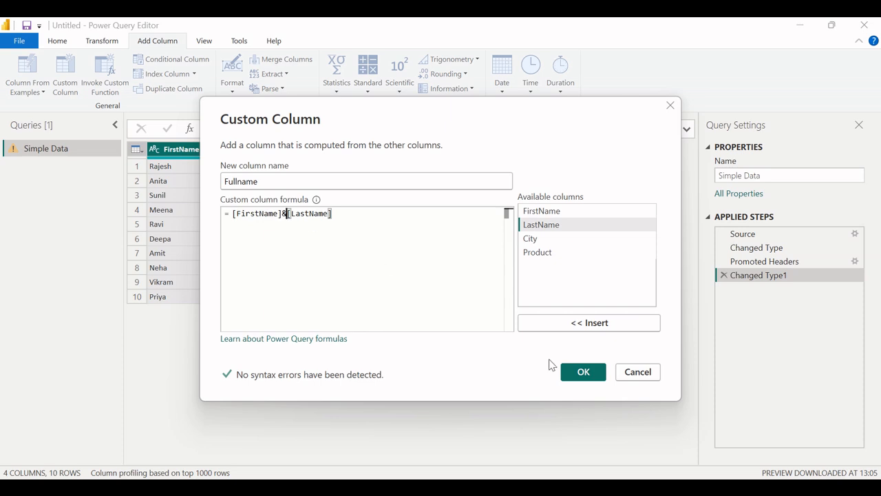
click(588, 374)
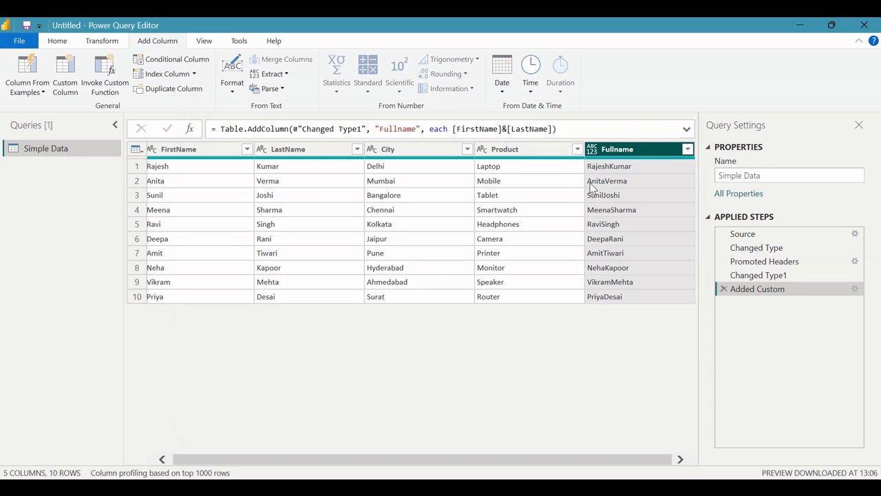
- Edit the Fullname column's formula to [FirstName]&" "&[LastName] so a space separates the two names
click(507, 130)
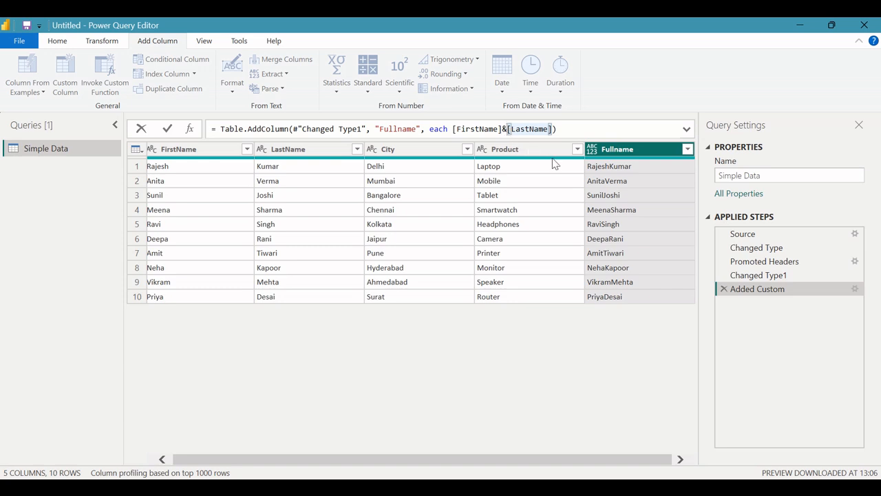
text(")
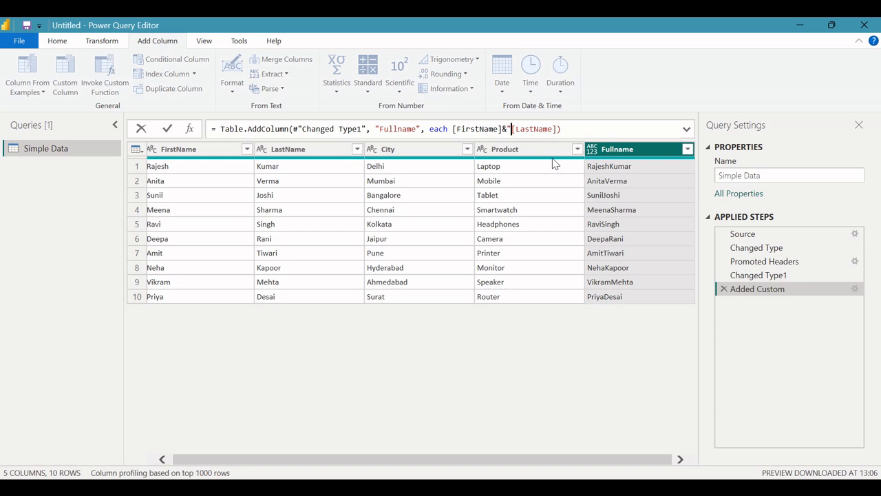
text(")
key(Left)
key(Right)
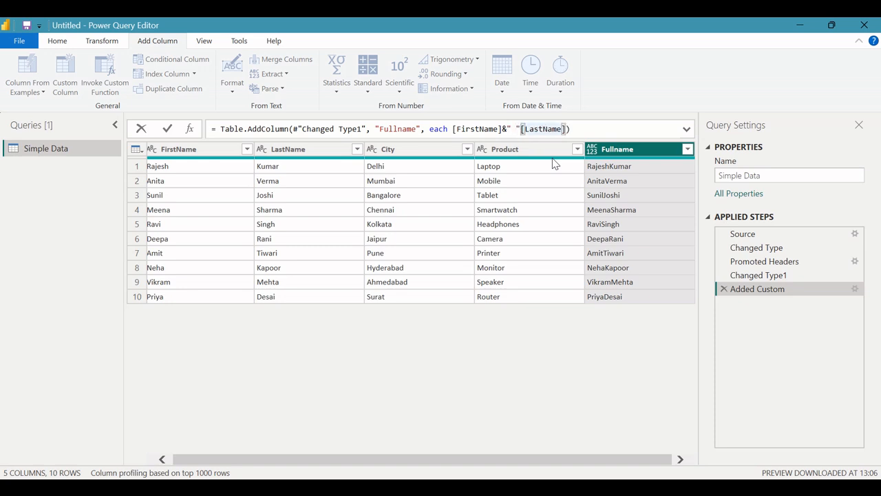
text(&)
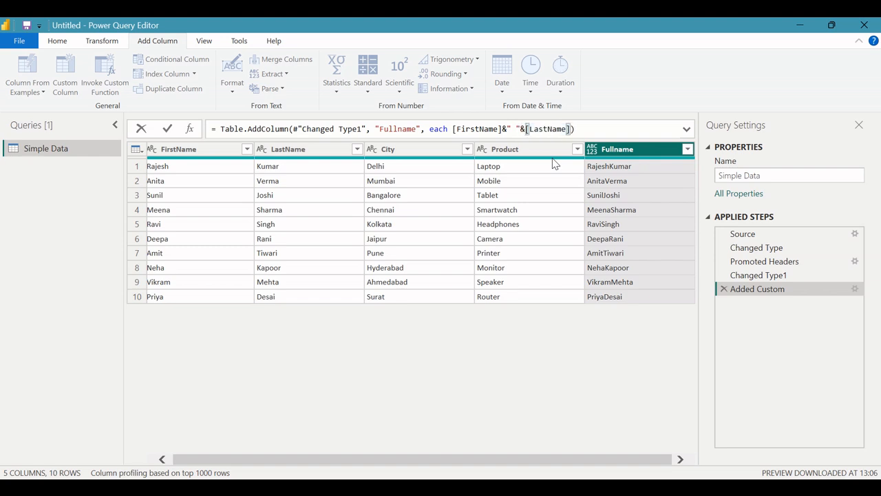
click(586, 125)
key(Return)
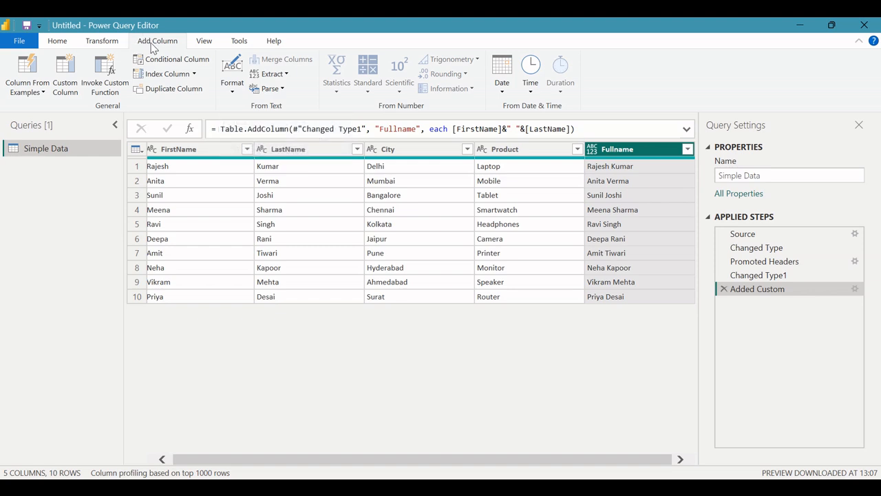
- Add an uppercase version of the Fullname column and rename the new column FullNameUpper
click(232, 93)
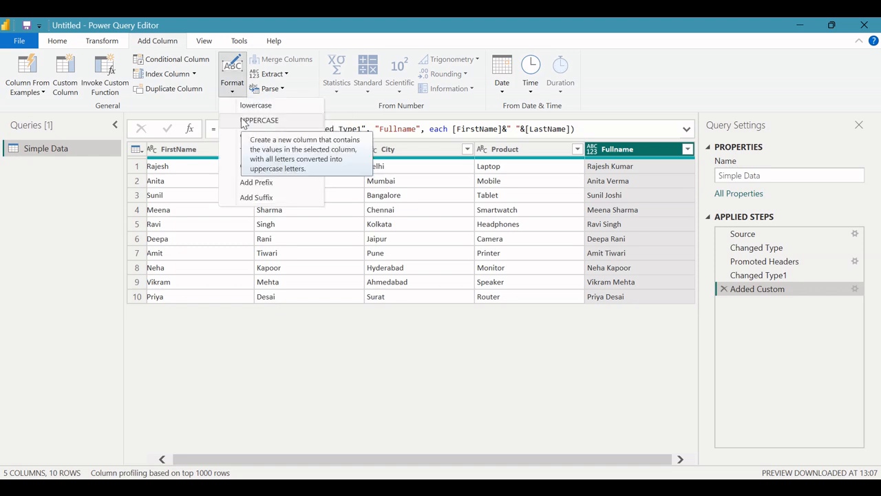
click(245, 121)
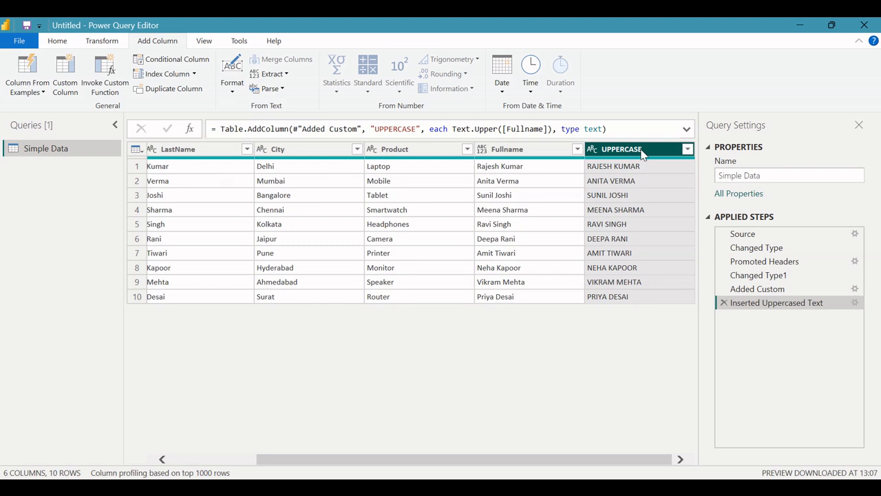
right_click(627, 155)
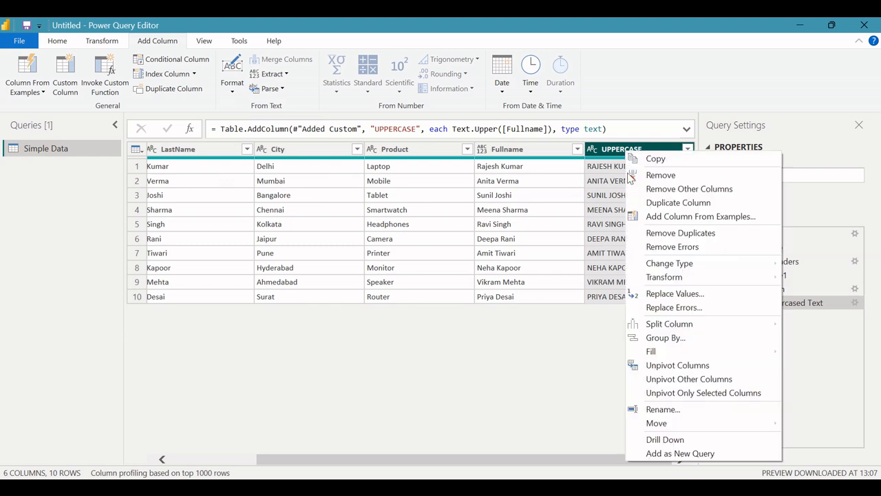
click(662, 411)
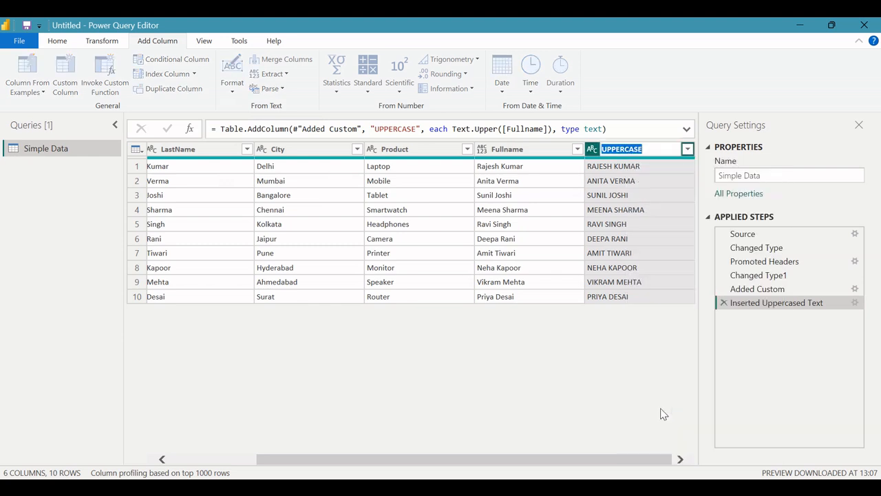
text(F)
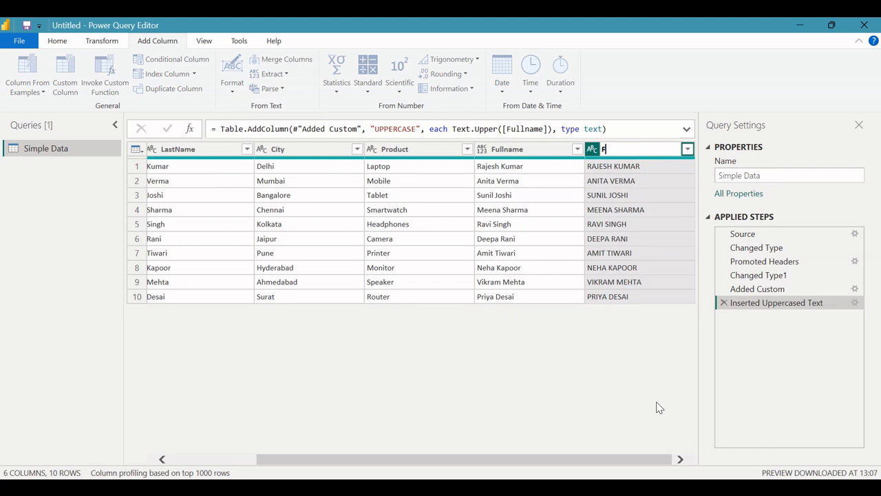
key(BackSpace)
key(BackSpace)
key(BackSpace)
text(ullNameUpper)
key(Return)
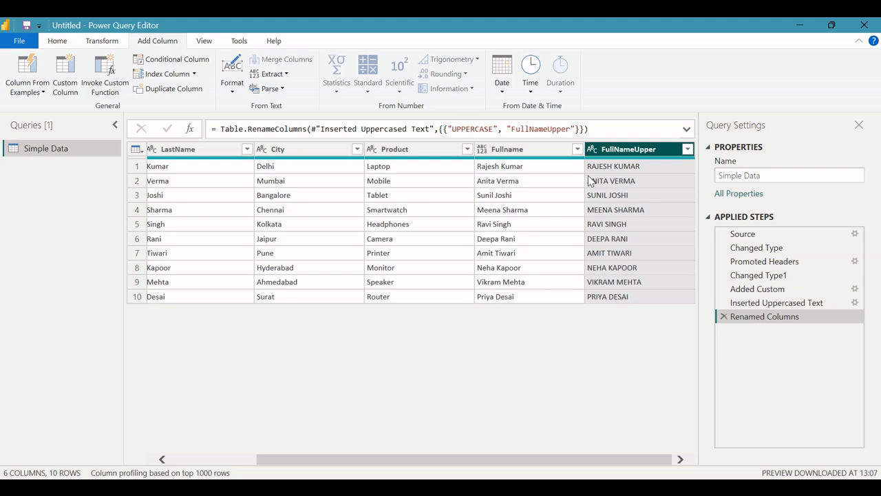
- Add a lowercase version of the FullNameUpper column, rename it FullNameLower, and dismiss the message notification
click(232, 93)
click(255, 106)
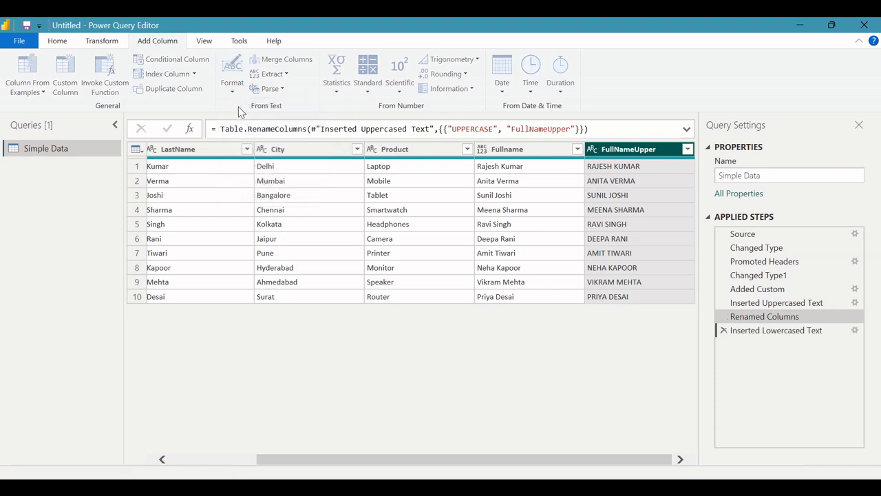
right_click(633, 156)
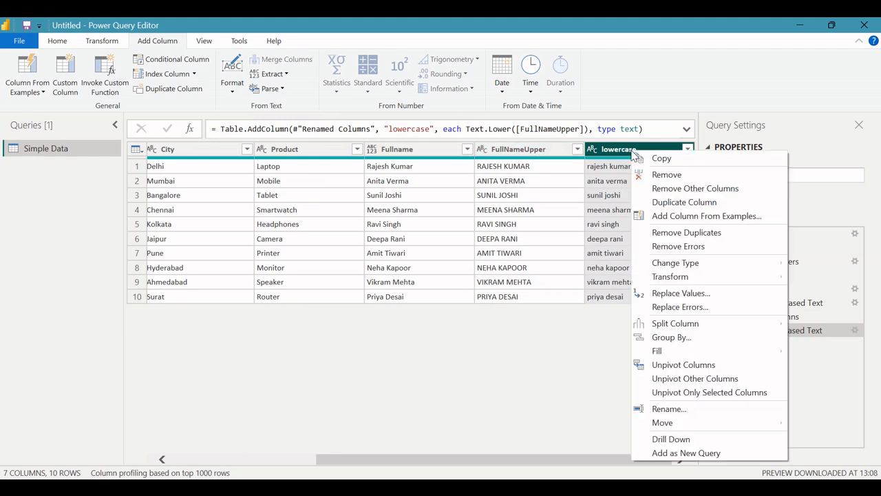
click(648, 410)
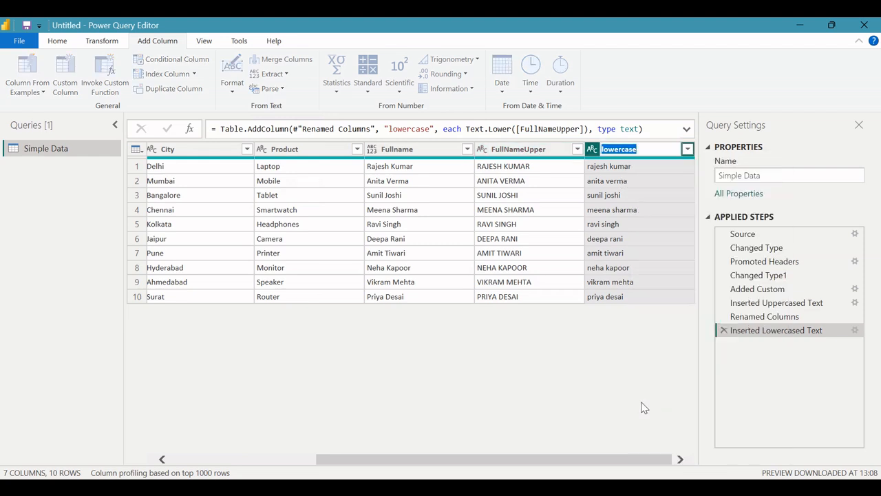
text(FullNameLowe)
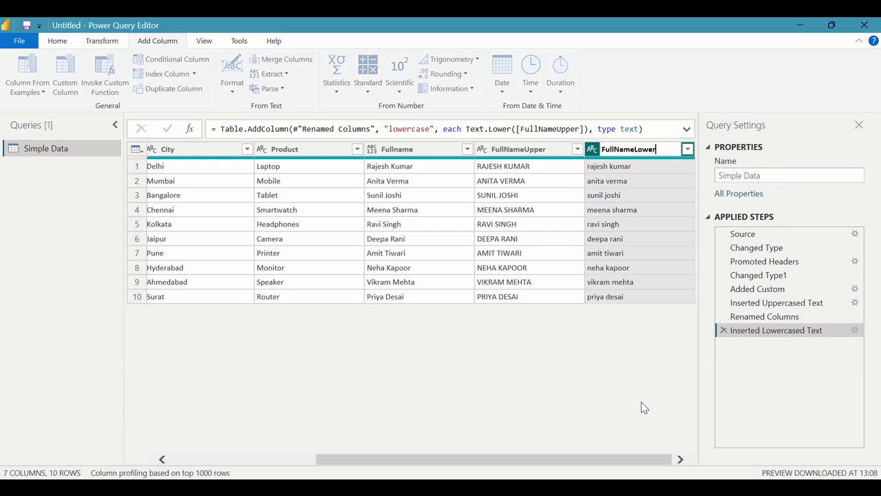
text(r)
key(Return)
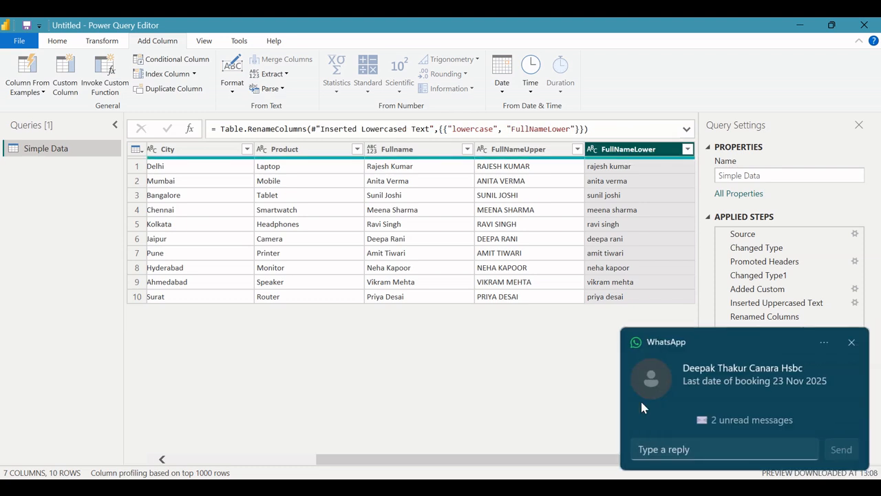
click(853, 343)
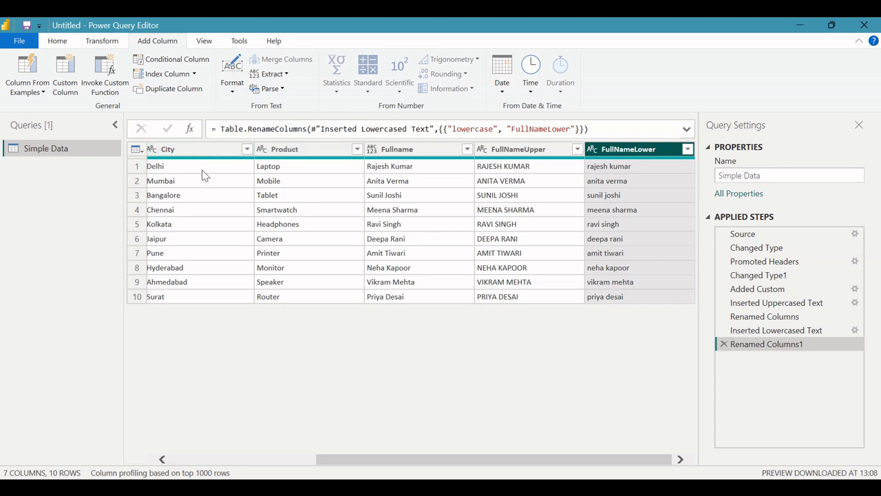
click(299, 155)
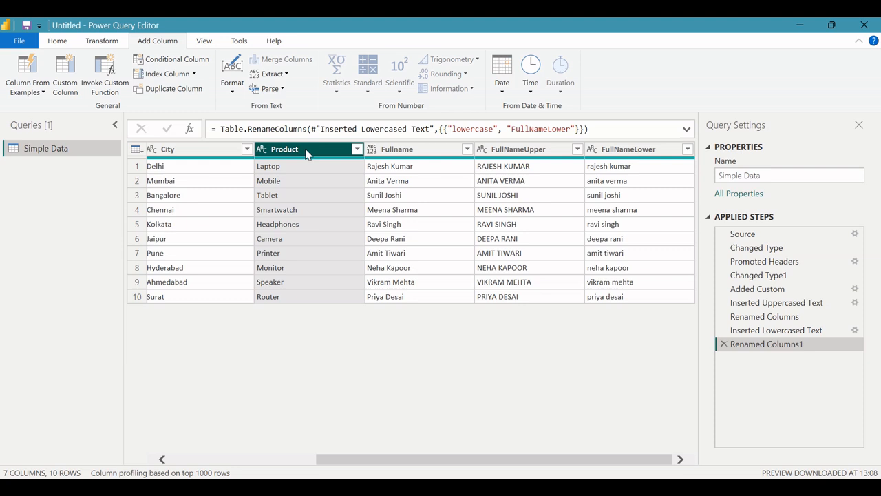
click(232, 82)
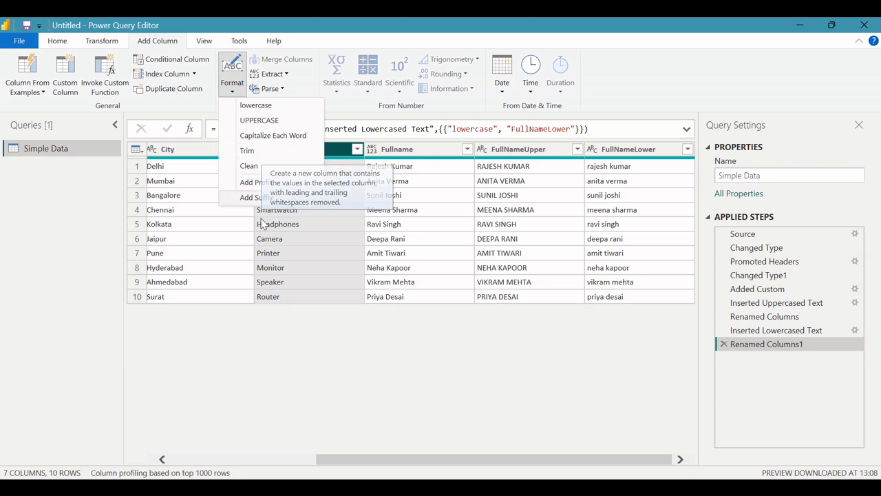
click(292, 255)
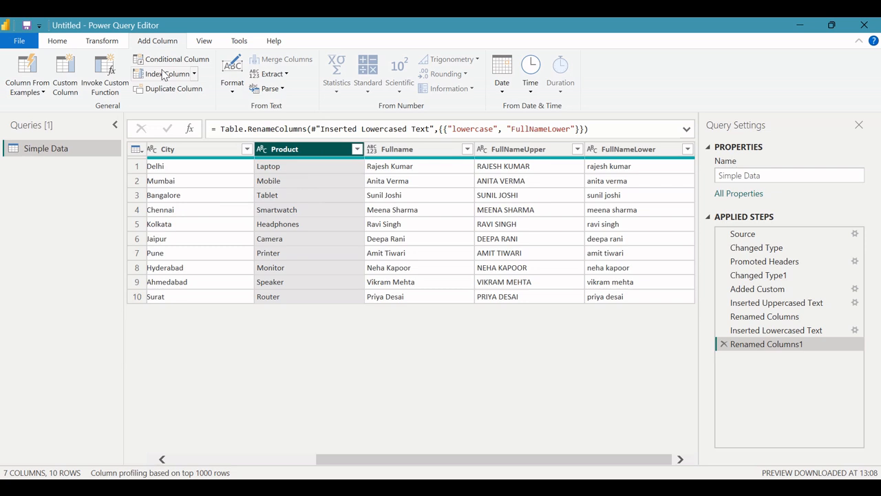
- Start a new custom column and name it ProductwithSpace
click(62, 95)
drag(281, 181, 205, 172)
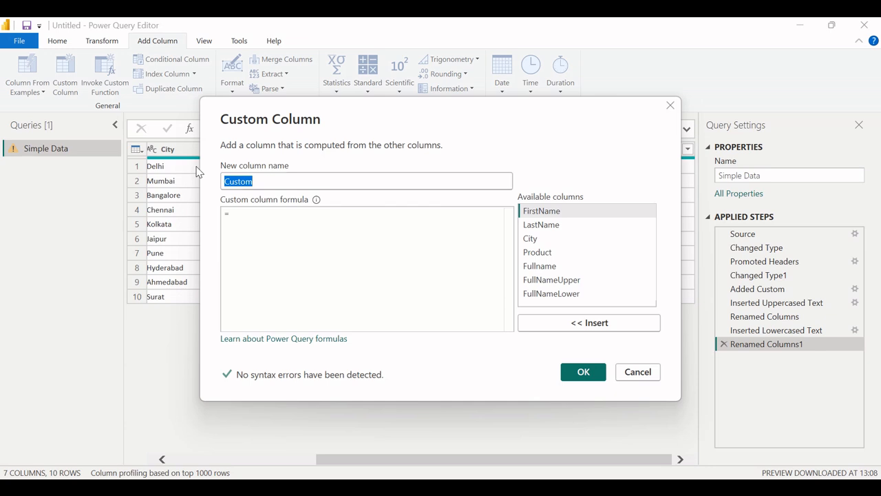
text(Pr)
key(BackSpace)
key(BackSpace)
text(P)
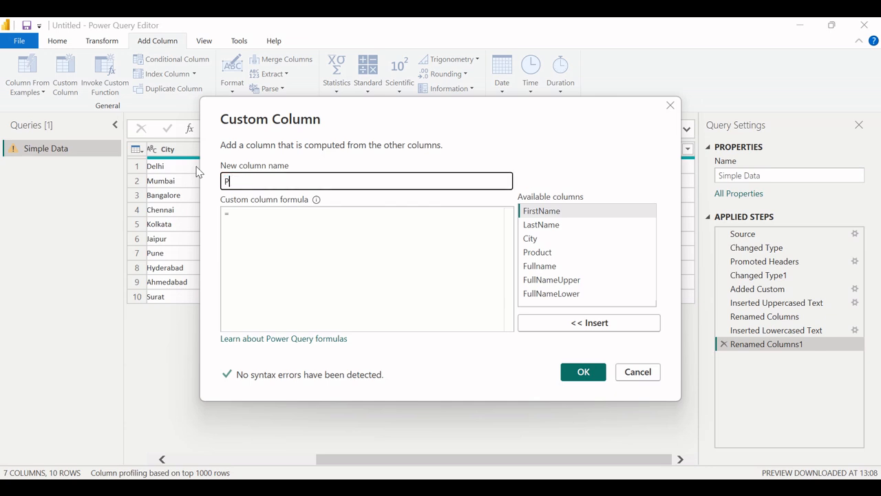
text(roductwith)
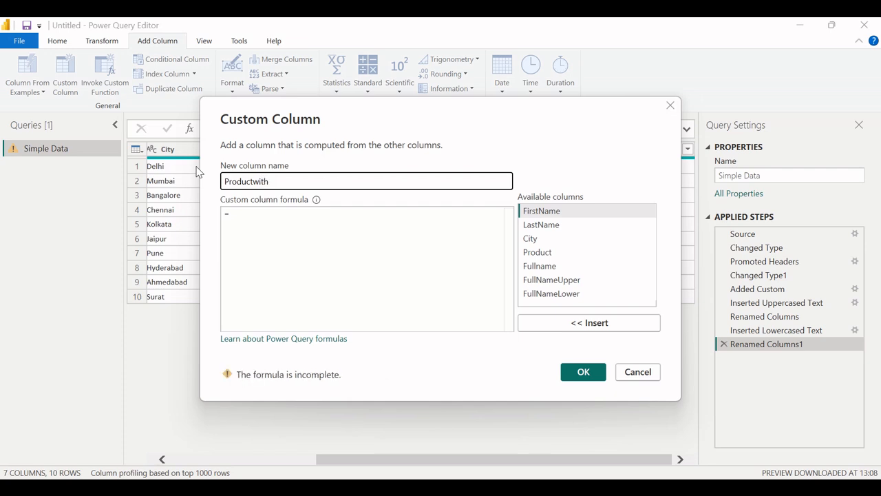
text(Space)
- Set the custom column formula to " " & [Product] & " " and create the column
click(248, 213)
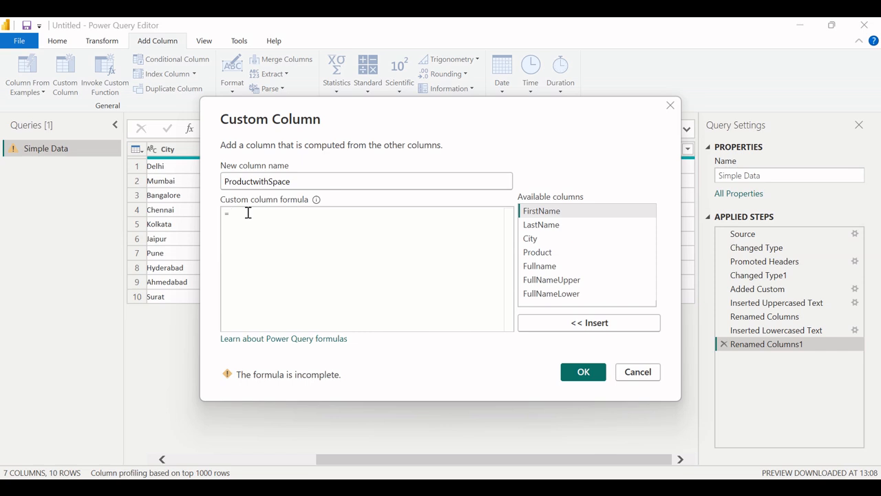
text(")
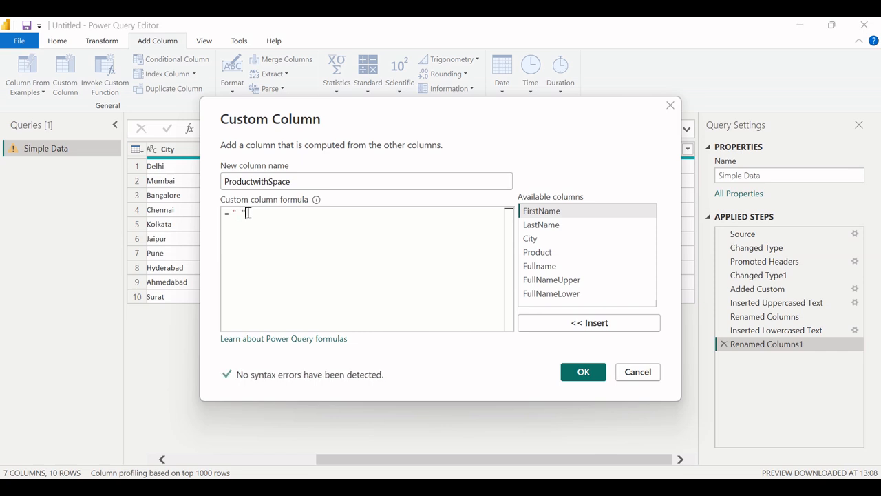
text("  &)
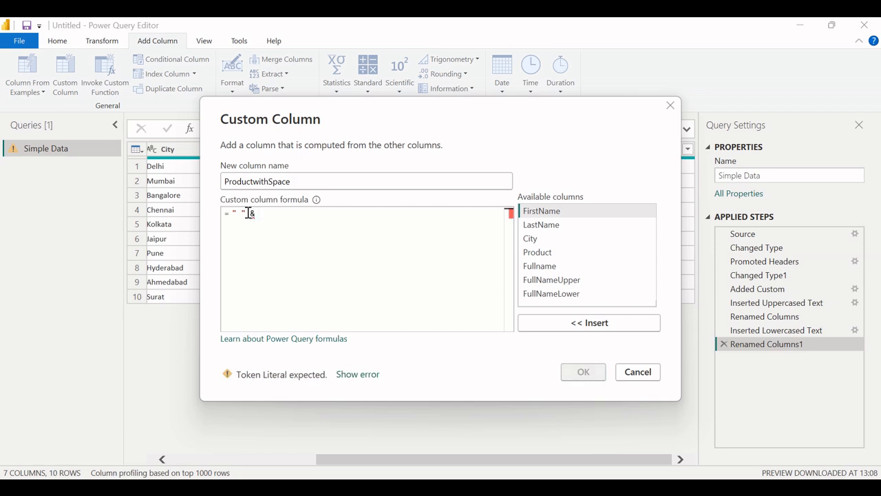
double_click(536, 253)
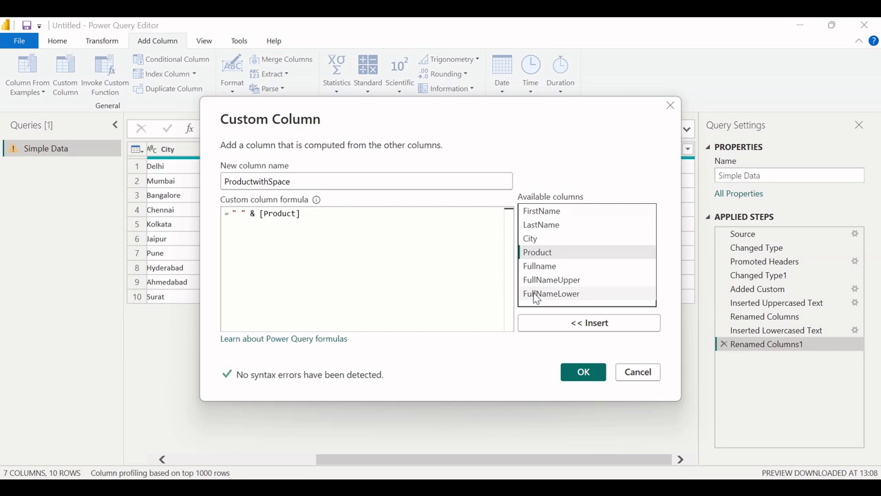
text(& " ")
click(579, 373)
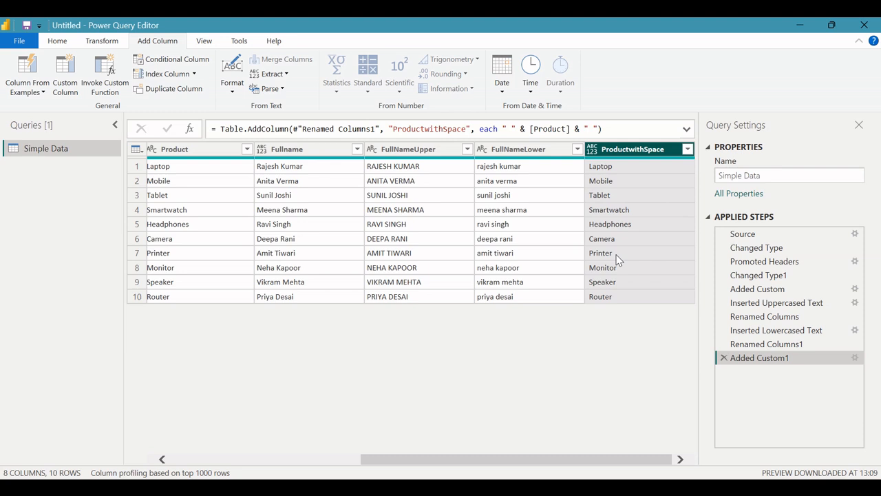
- Start another custom column and name it ProductSpaceCount
click(63, 82)
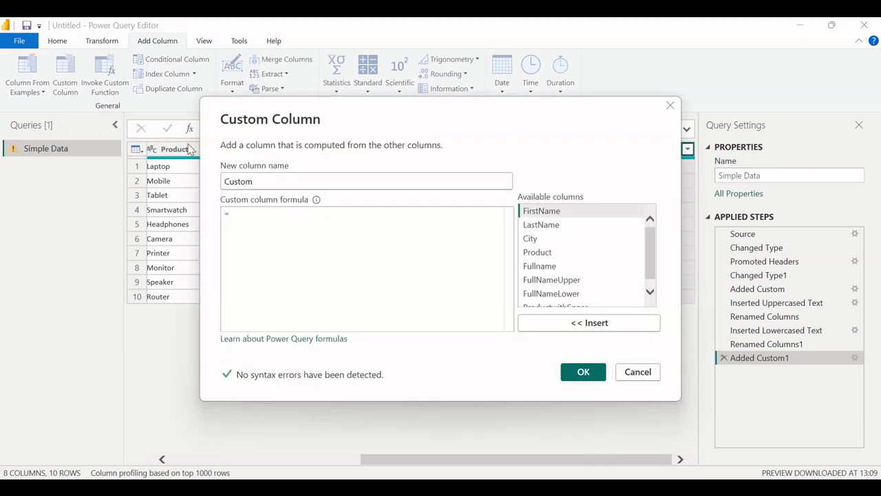
drag(298, 181, 216, 186)
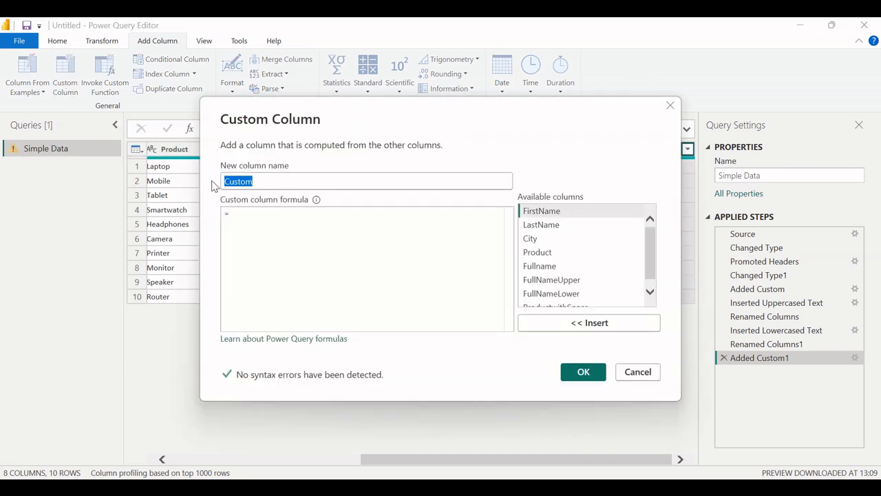
text(Pr)
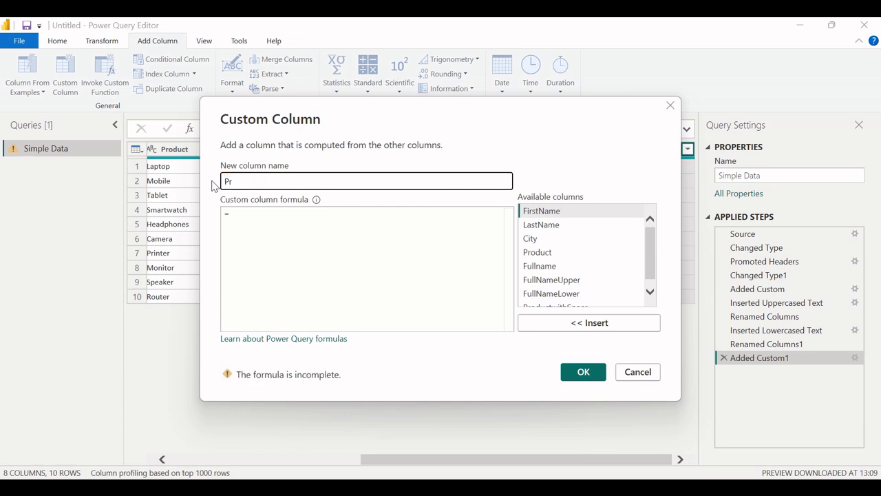
text(oductSpaceCount)
- Enter textText.Length([ProductwithSpace]) as the ProductSpaceCount formula and create the column
click(245, 212)
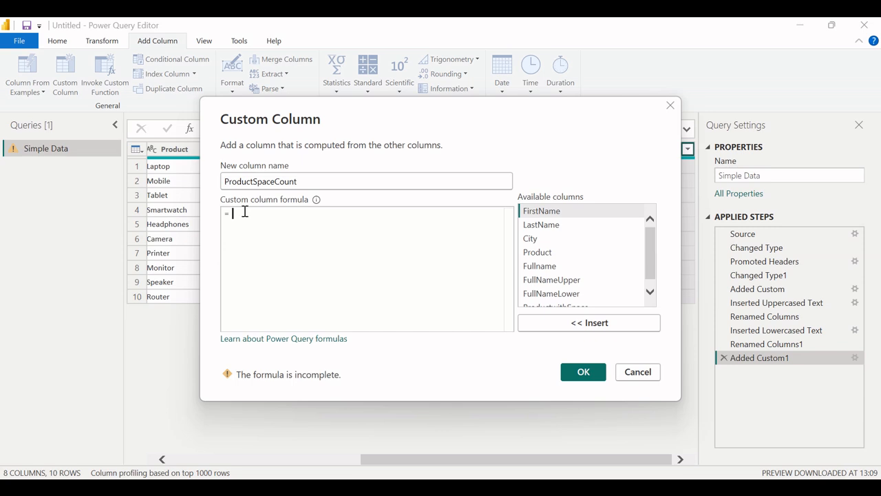
text(te)
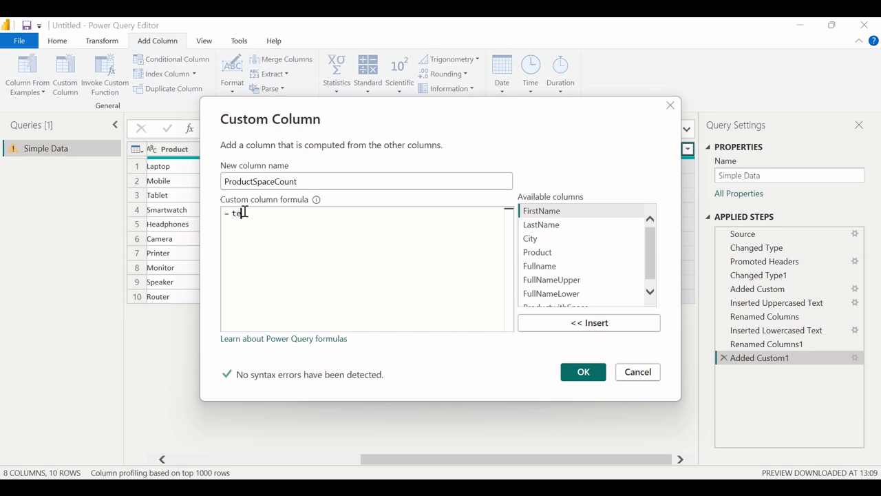
text(xt.)
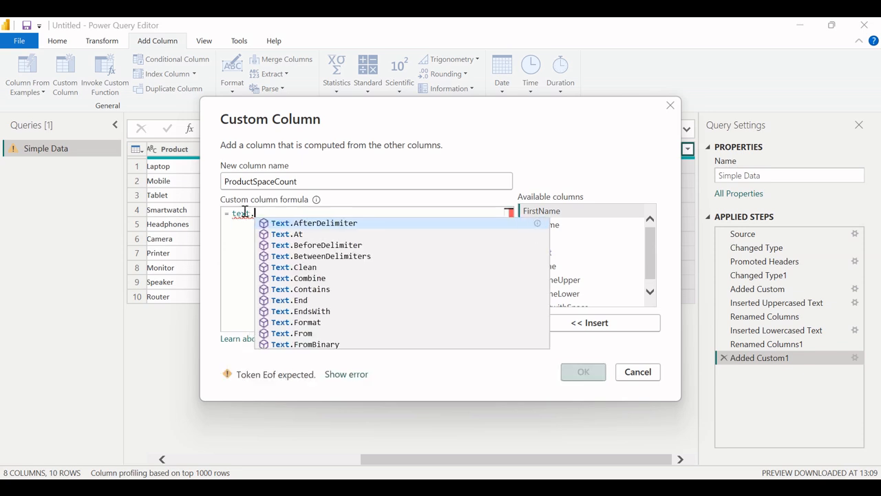
text(len)
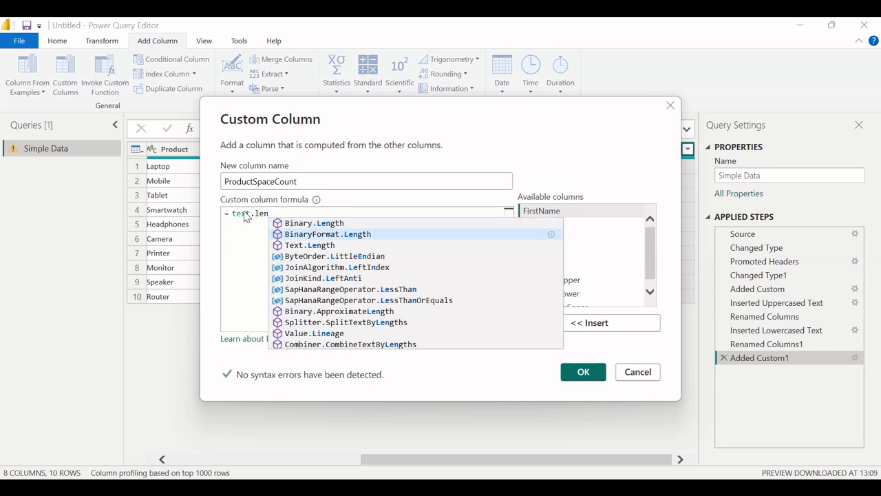
key(Down)
key(Tab)
text(()
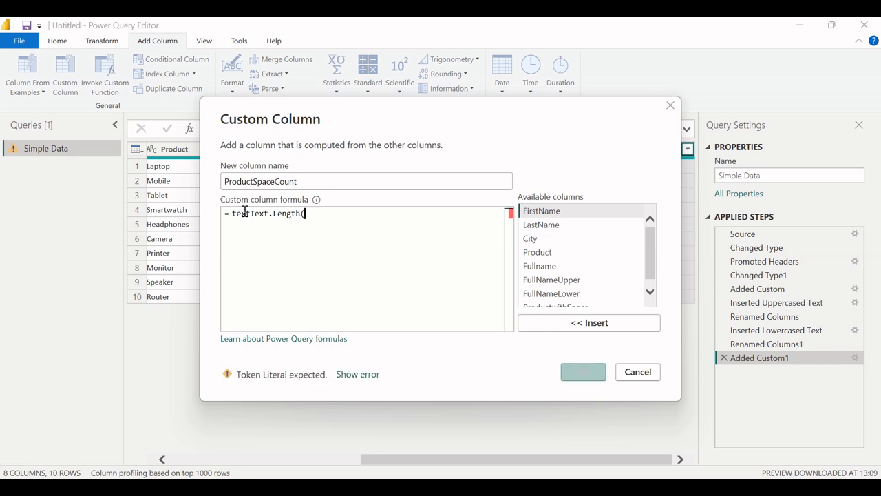
scroll(547, 271, down, 1)
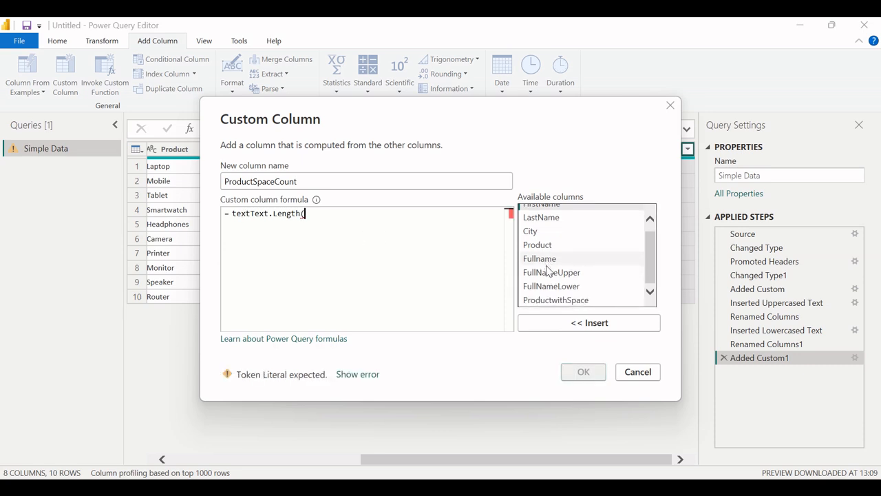
click(557, 302)
double_click(556, 301)
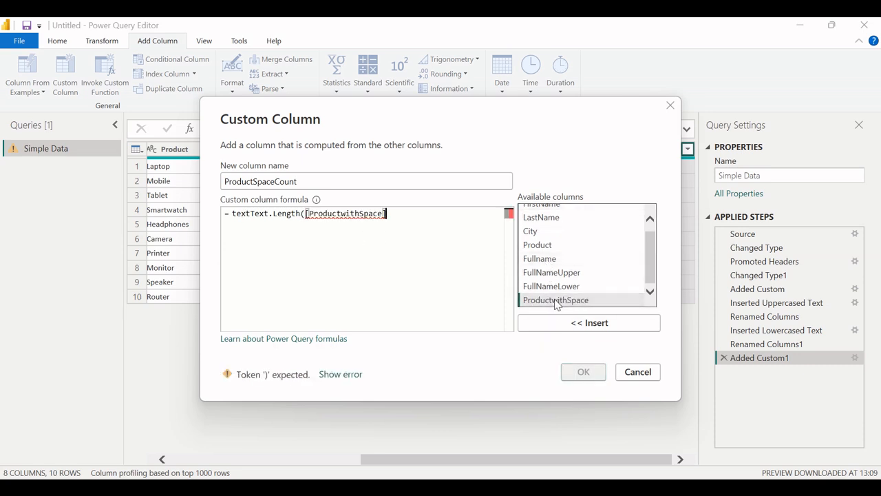
text())
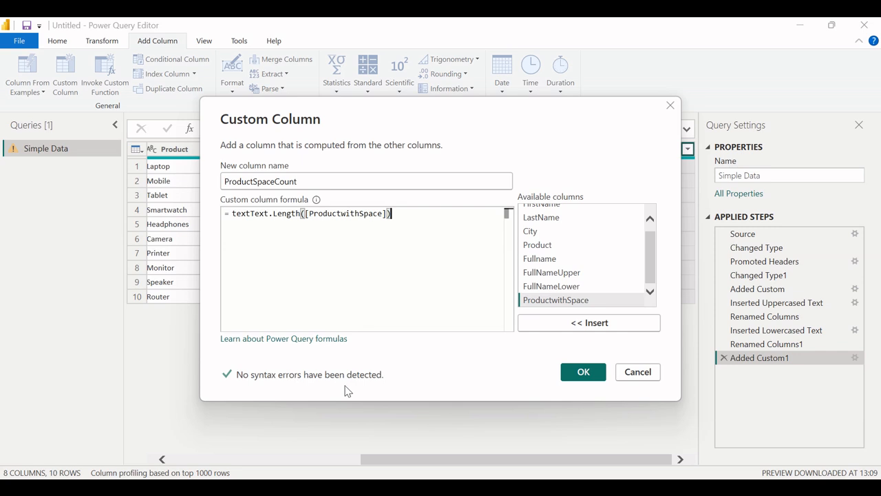
click(582, 373)
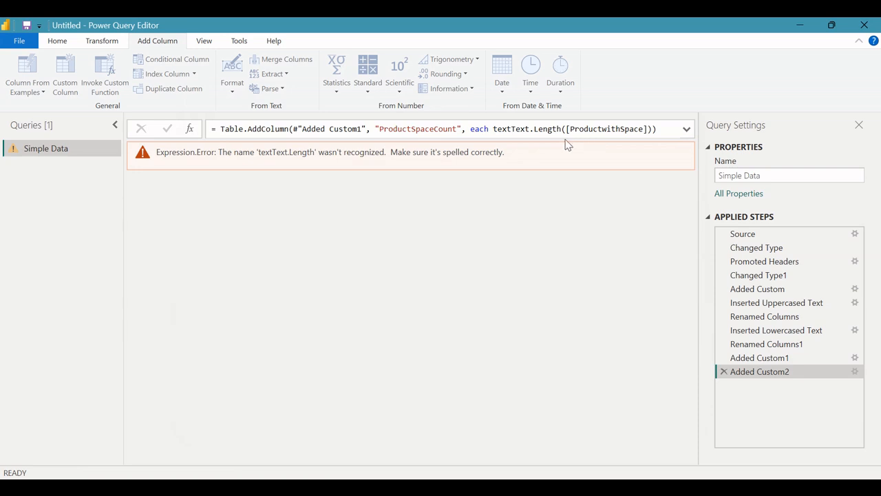
- Correct the function name in the ProductSpaceCount formula to Text.Length and apply the change
click(511, 130)
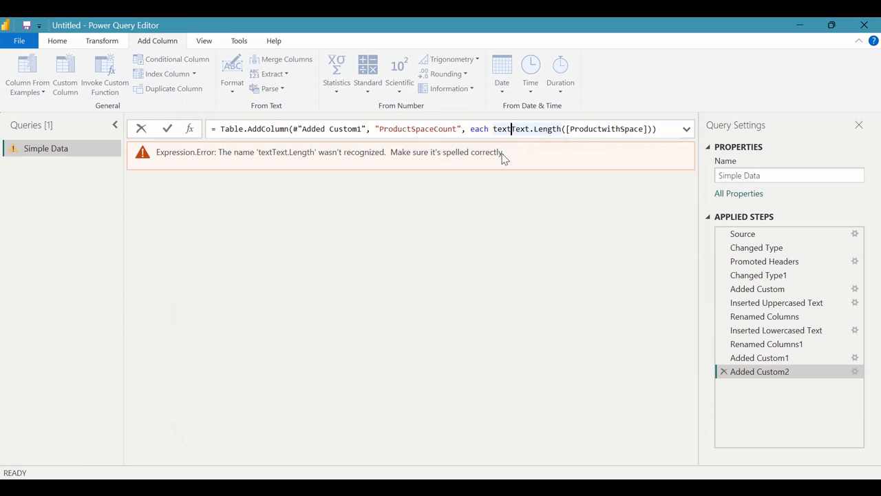
key(BackSpace)
key(BackSpace)
key(BackSpace)
key(BackSpace)
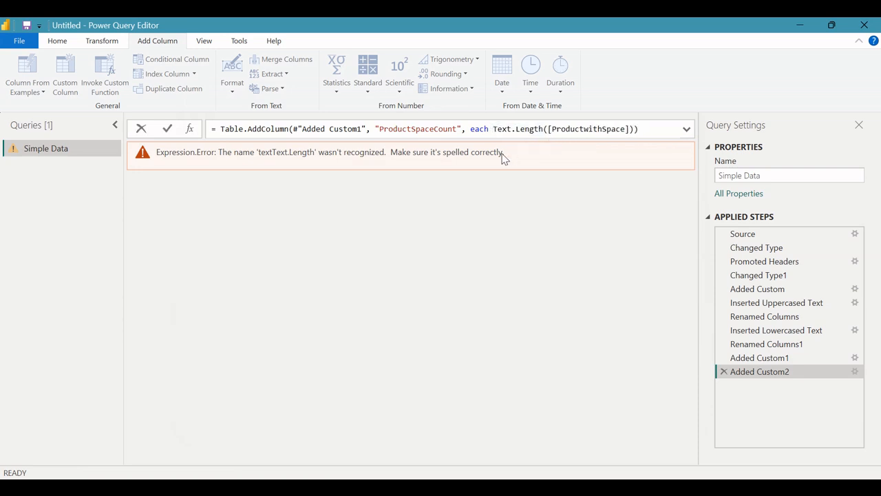
key(Return)
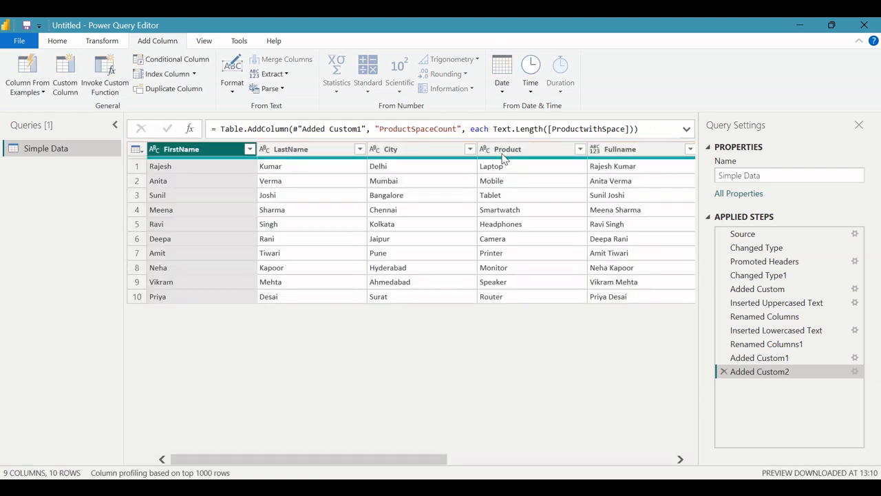
drag(429, 460, 664, 426)
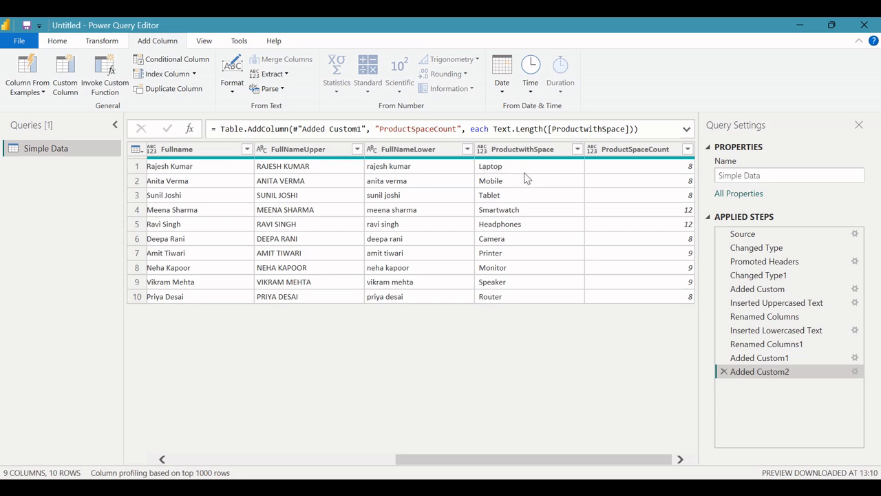
click(234, 93)
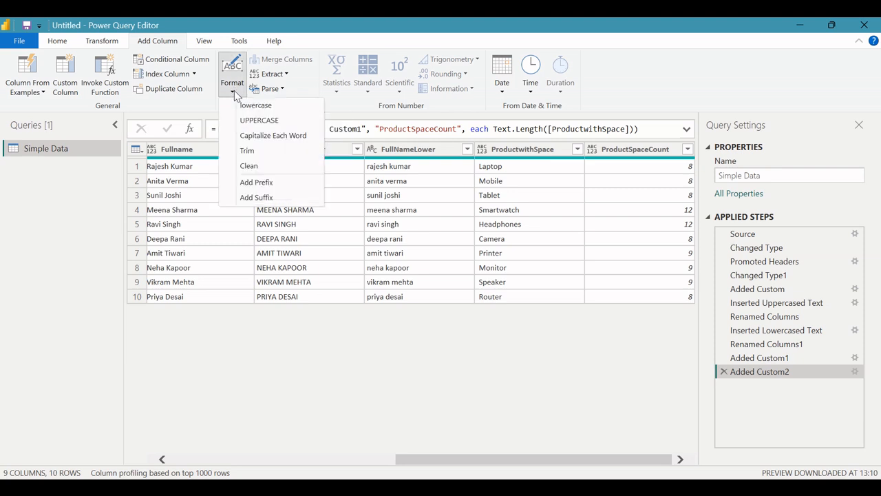
click(246, 149)
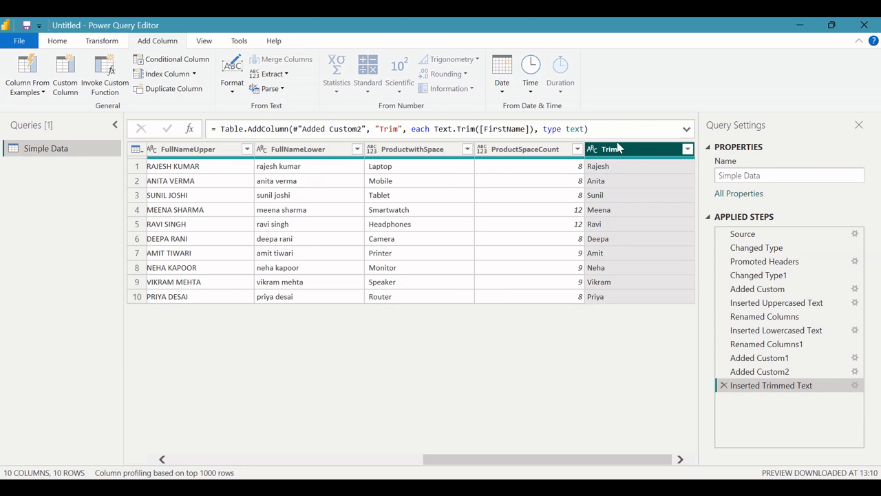
click(725, 386)
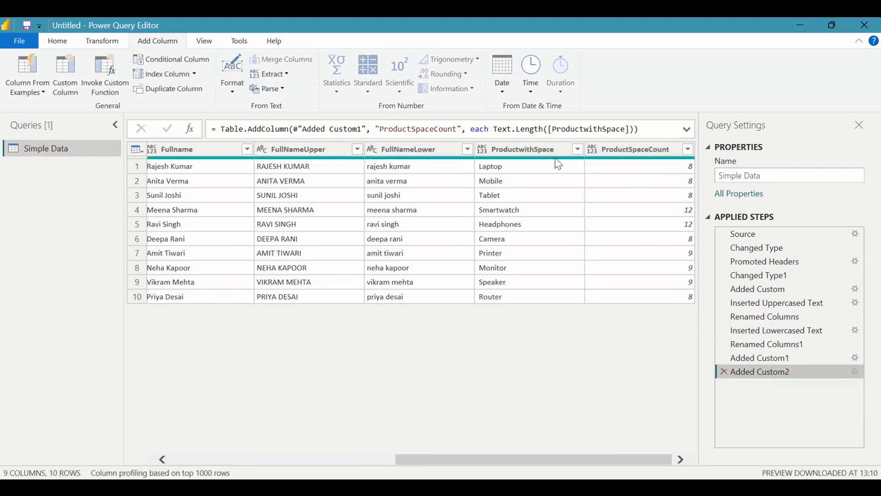
- Add a new column containing the trimmed text of the ProductwithSpace column
click(525, 150)
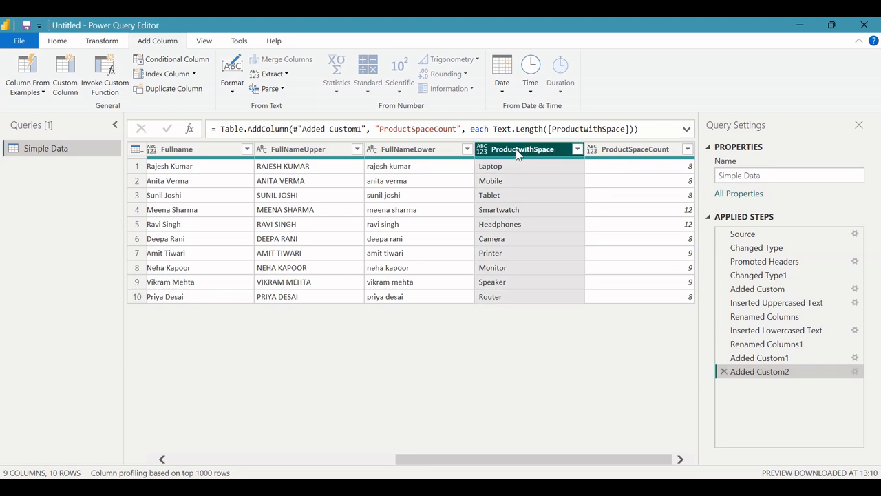
click(230, 92)
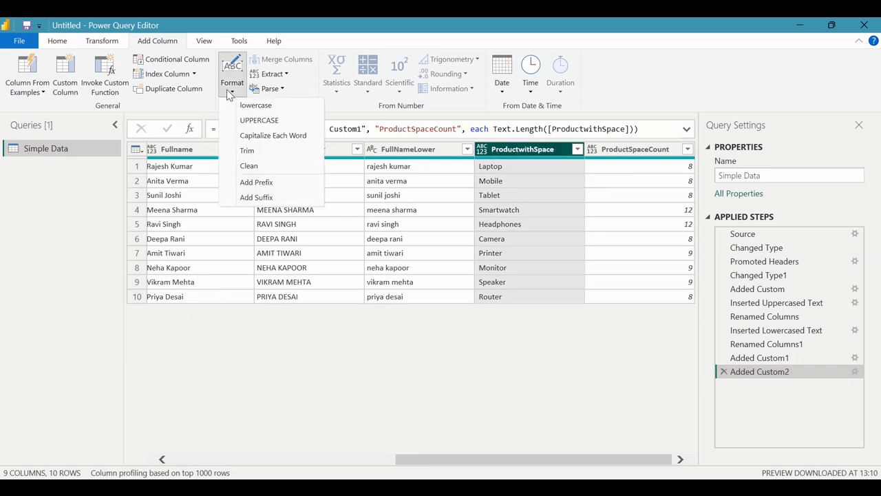
click(250, 151)
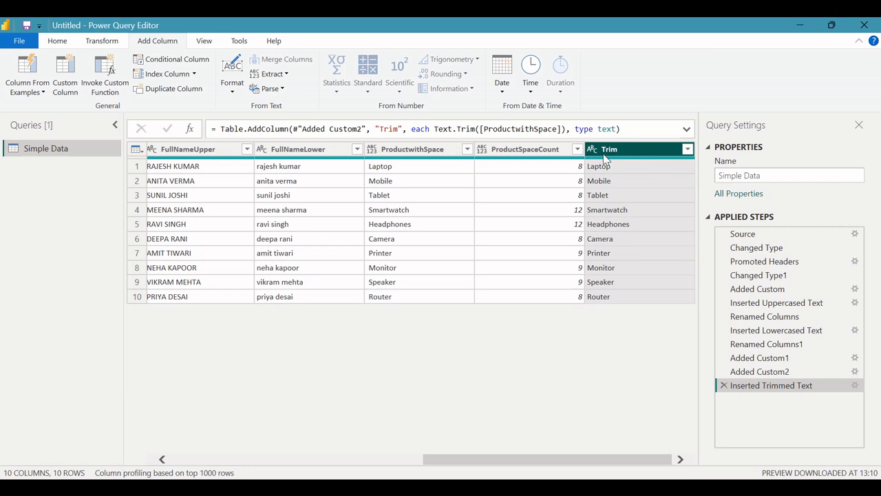
- Add a custom column named ProductwithoutSpace with the formula Text.Length([Trim])
click(72, 94)
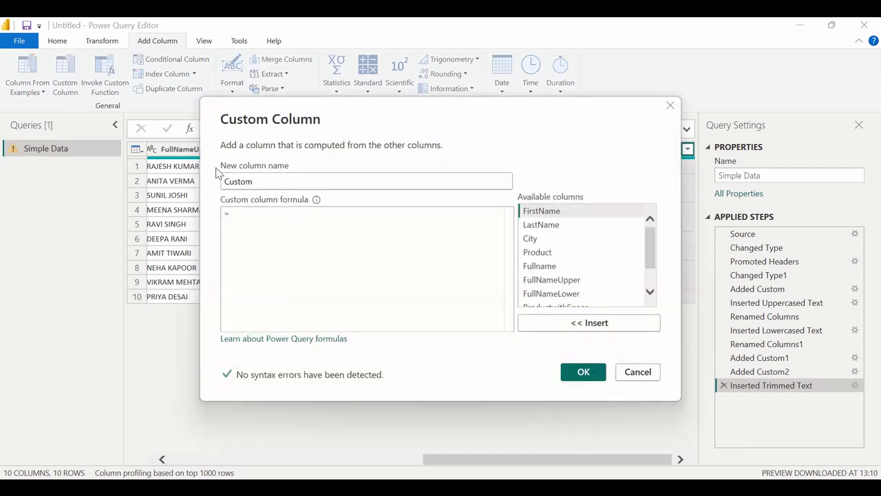
drag(262, 180, 201, 180)
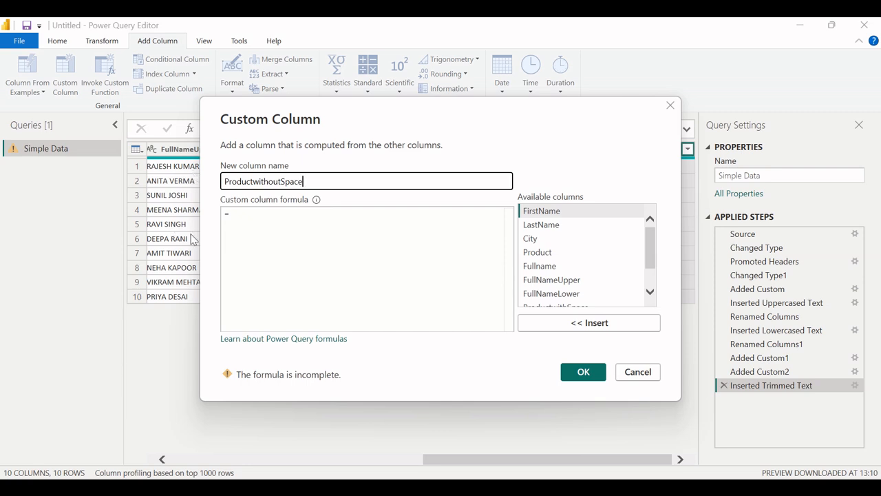
click(255, 217)
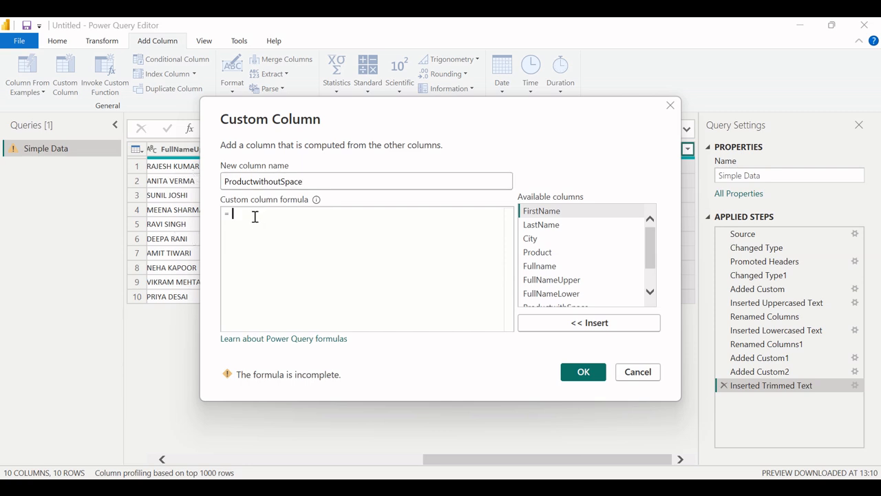
text(text)
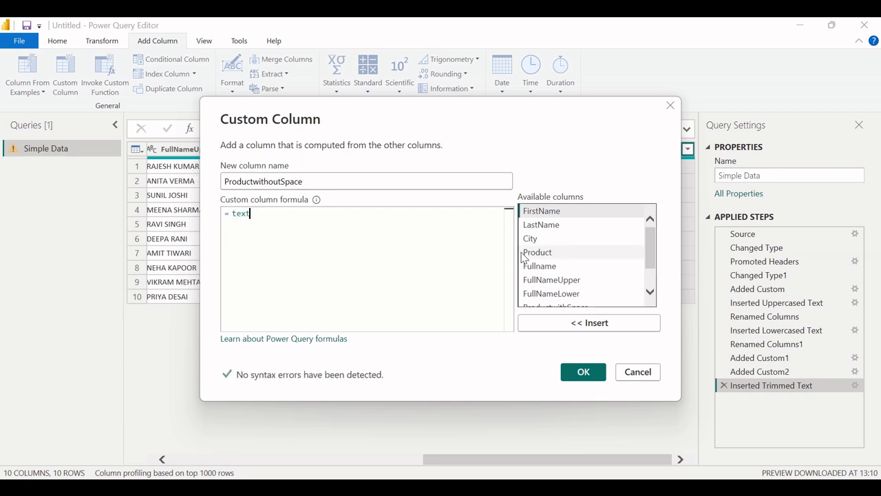
key(Tab)
text(()
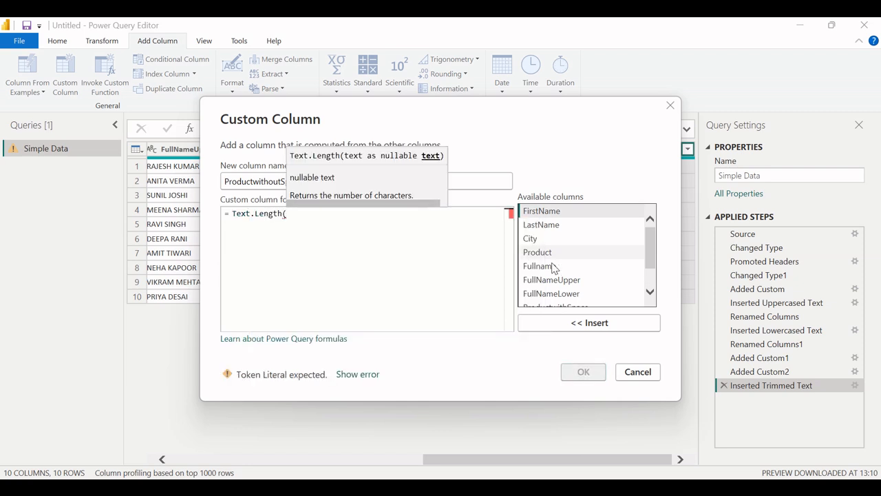
scroll(539, 270, down, 1)
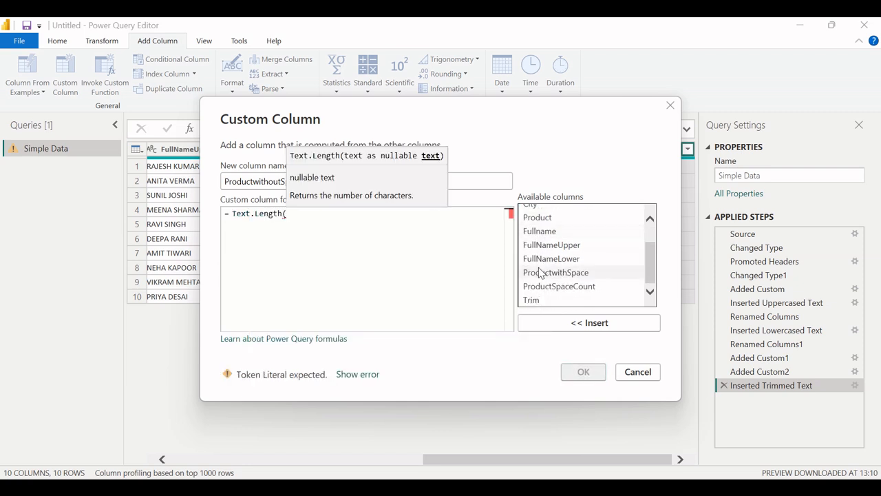
click(531, 303)
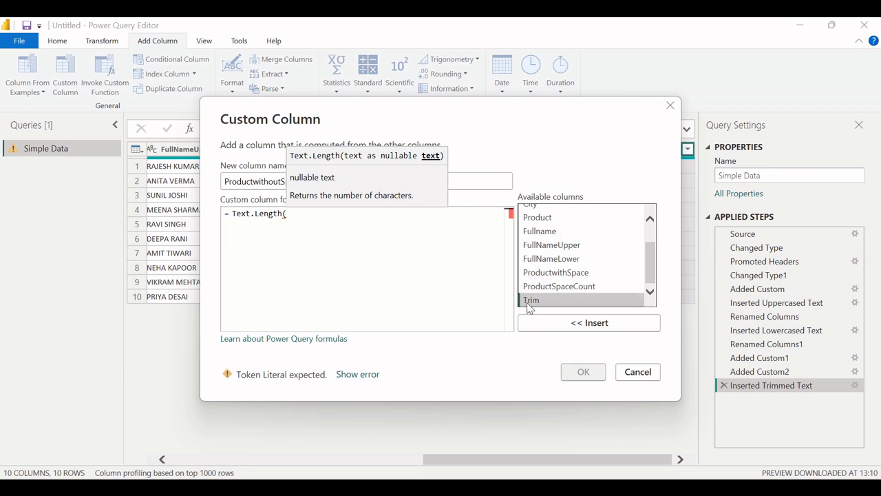
double_click(529, 303)
text())
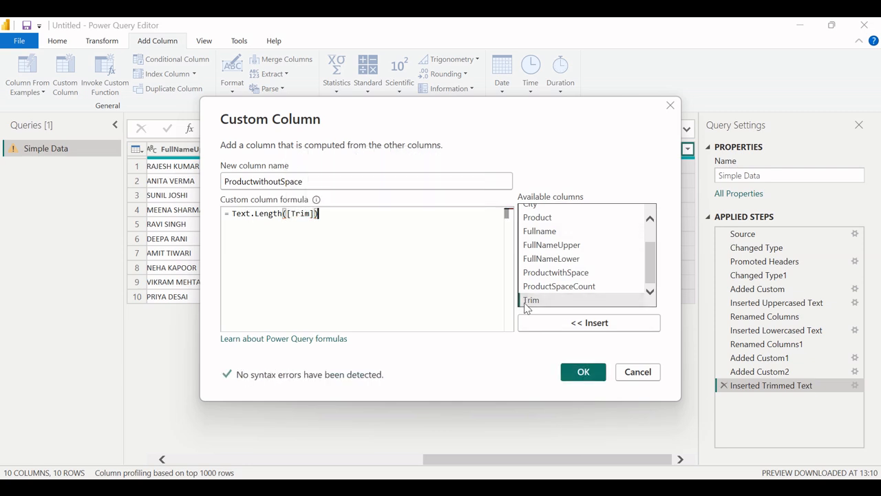
click(583, 372)
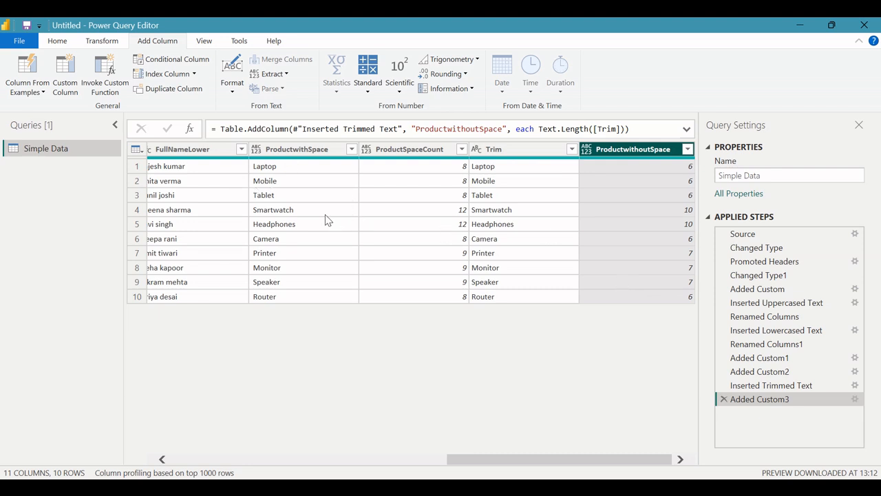
- Close the query editor, apply the pending changes in Power BI Desktop, and show the Simple Data table with its fields expanded
click(56, 42)
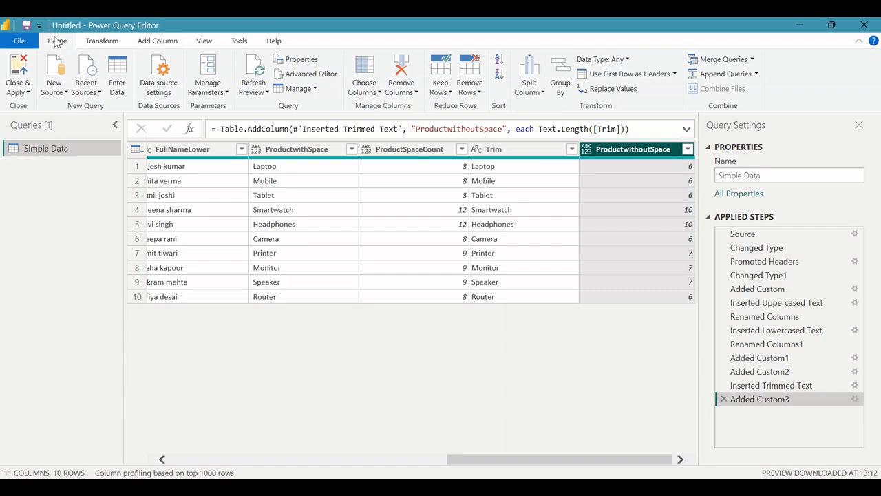
click(11, 74)
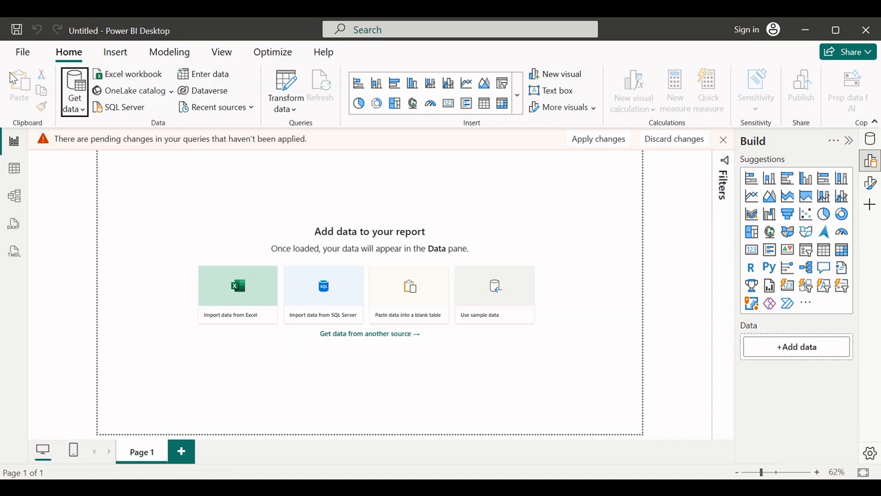
click(620, 143)
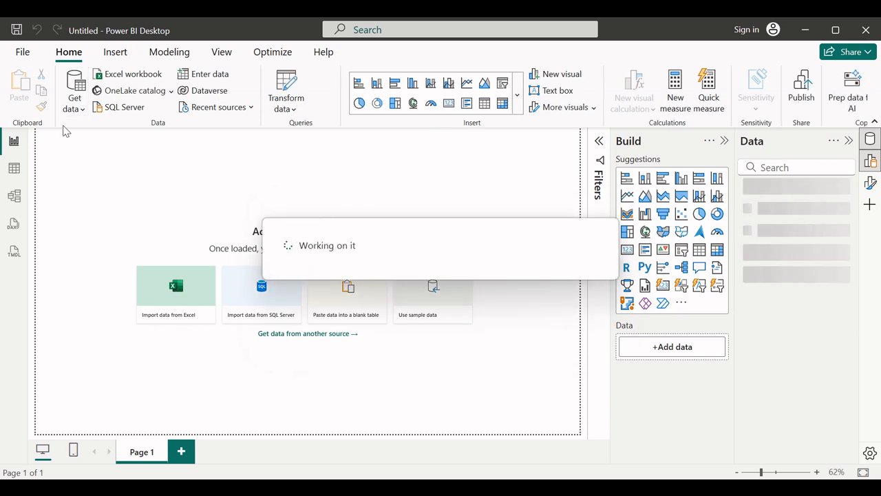
click(14, 169)
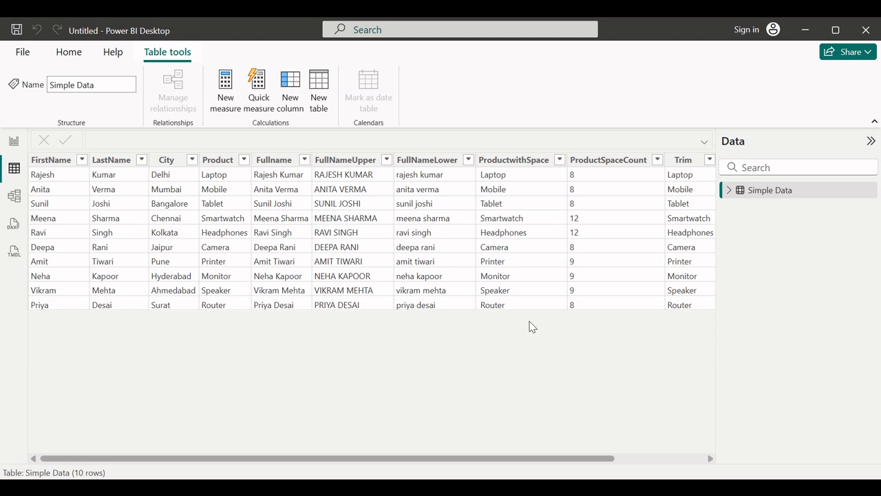
click(729, 193)
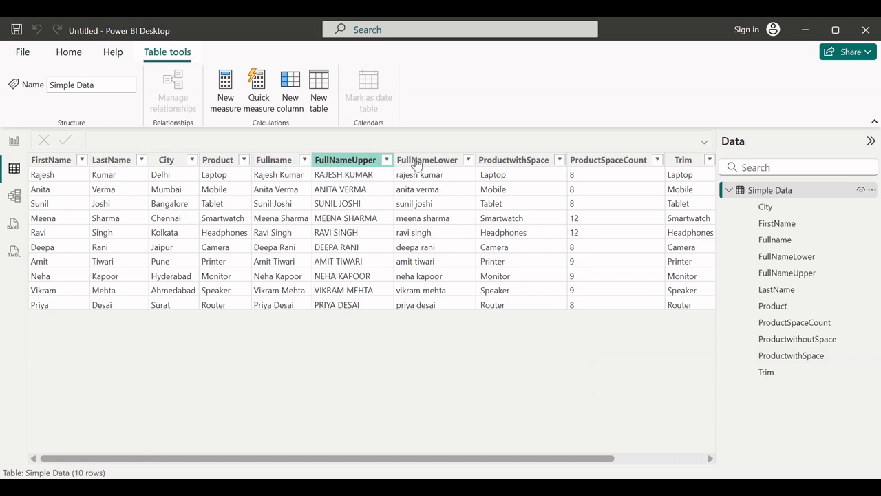
- Delete the Fullname column from the Simple Data table and confirm the deletion
right_click(279, 162)
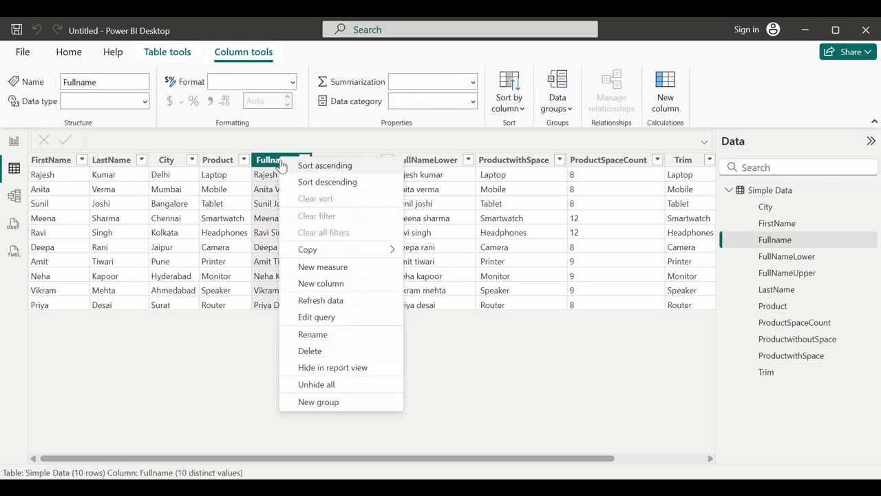
click(327, 352)
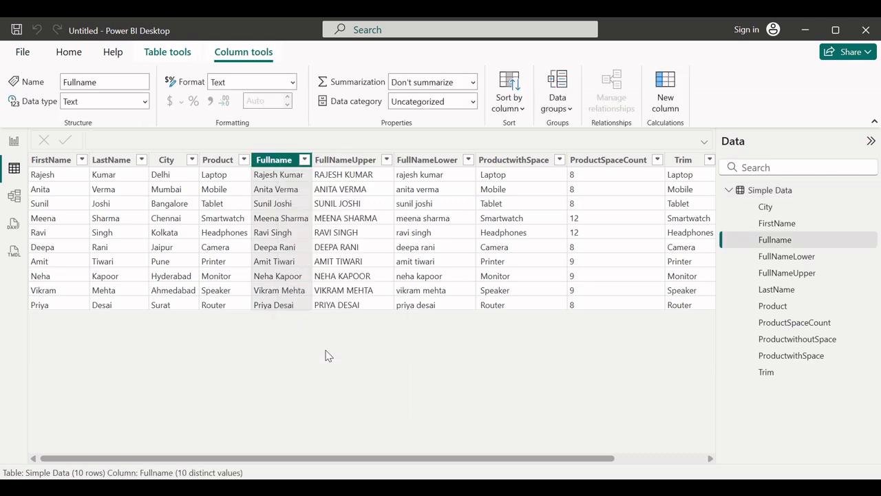
click(508, 288)
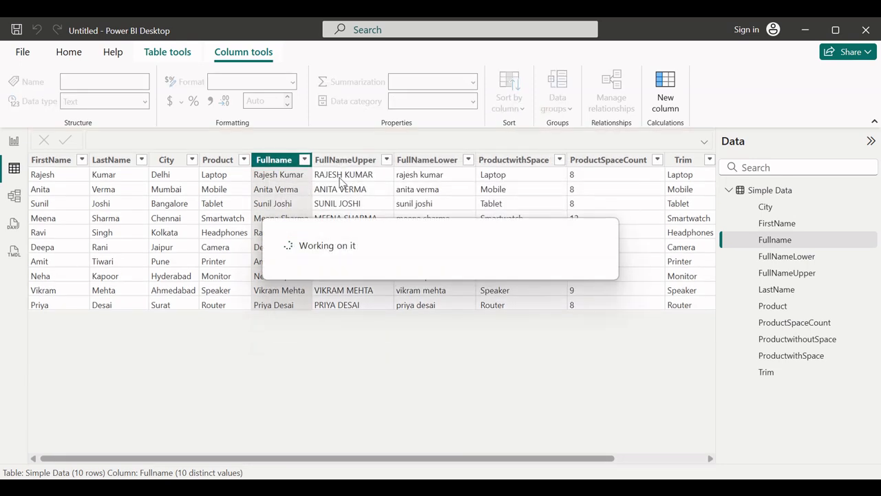
click(303, 160)
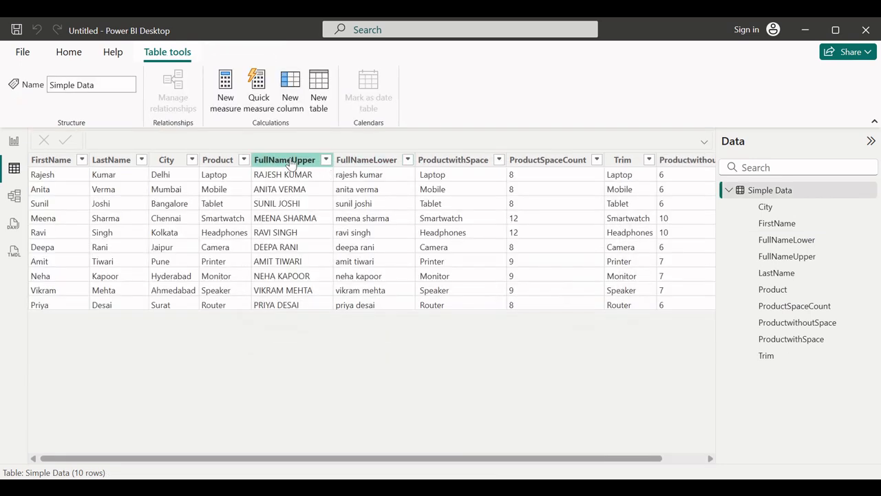
- Delete the FullNameUpper column from the Simple Data table and confirm the deletion
right_click(294, 160)
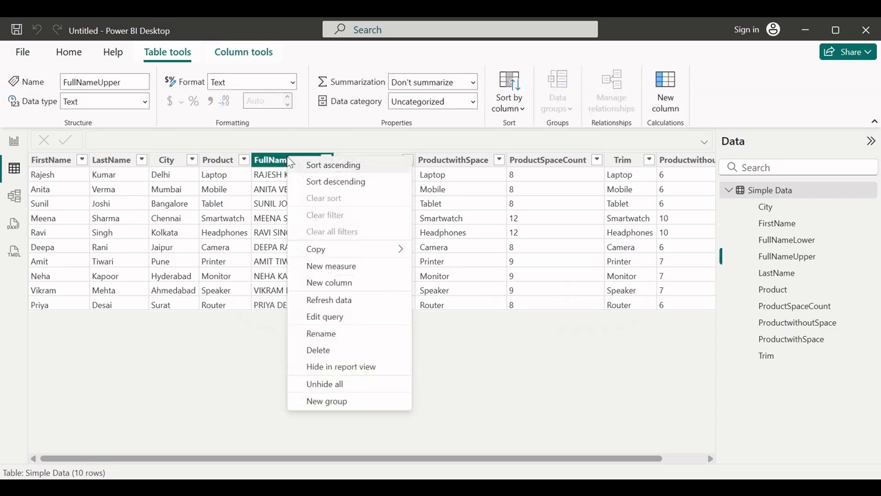
click(335, 355)
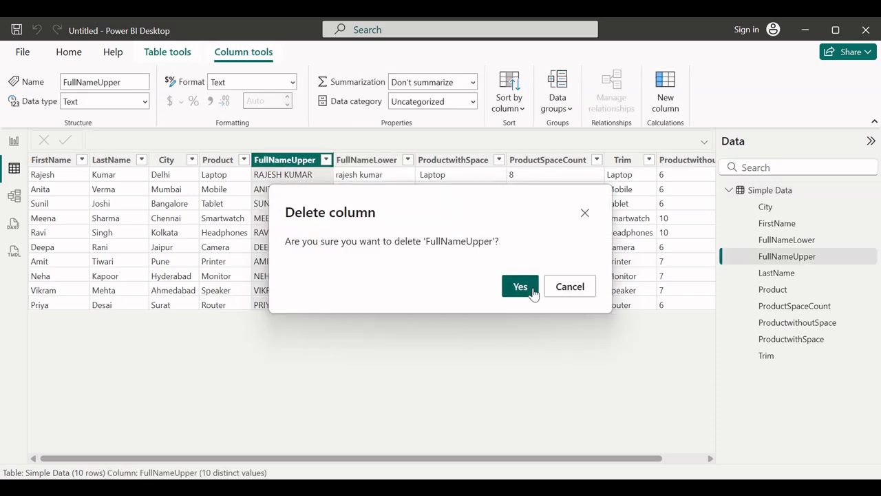
click(520, 287)
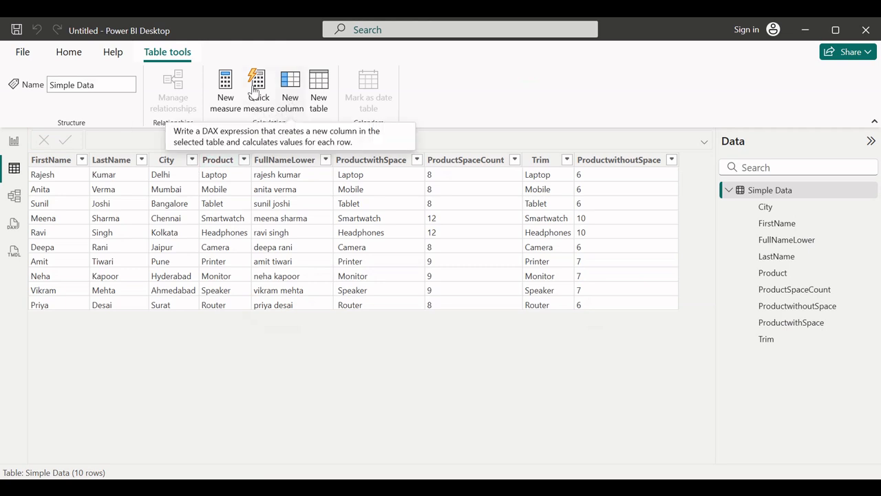
- Add a calculated column to Simple Data with the DAX formula FullName = 'Simple Data'[FirstName]
click(162, 55)
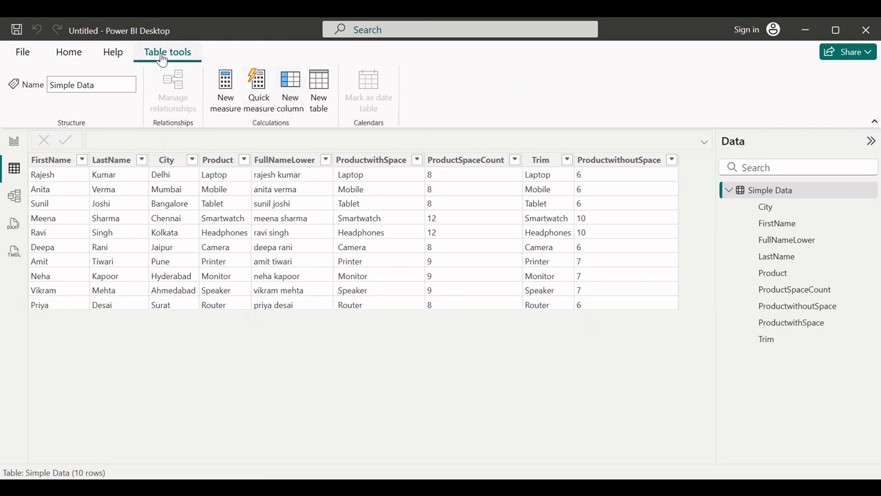
click(290, 103)
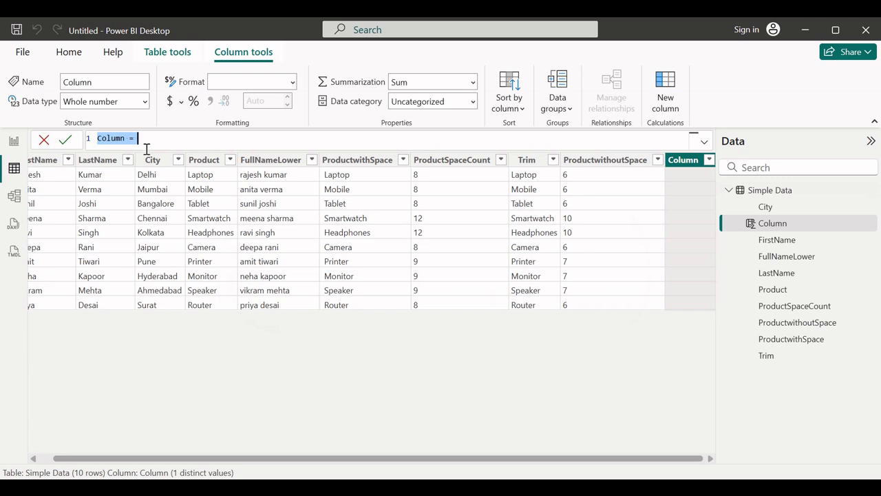
text(Ful)
text(lName=Fist)
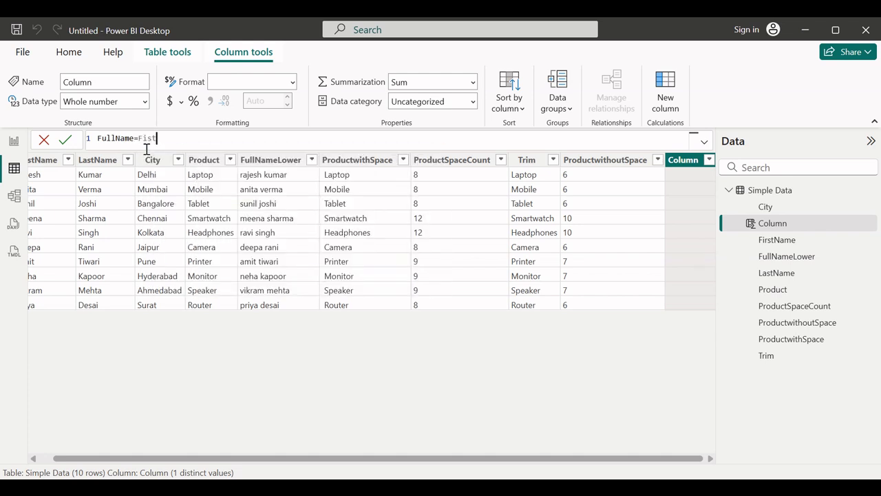
key(BackSpace)
key(BackSpace)
key(BackSpace)
key(BackSpace)
text('s)
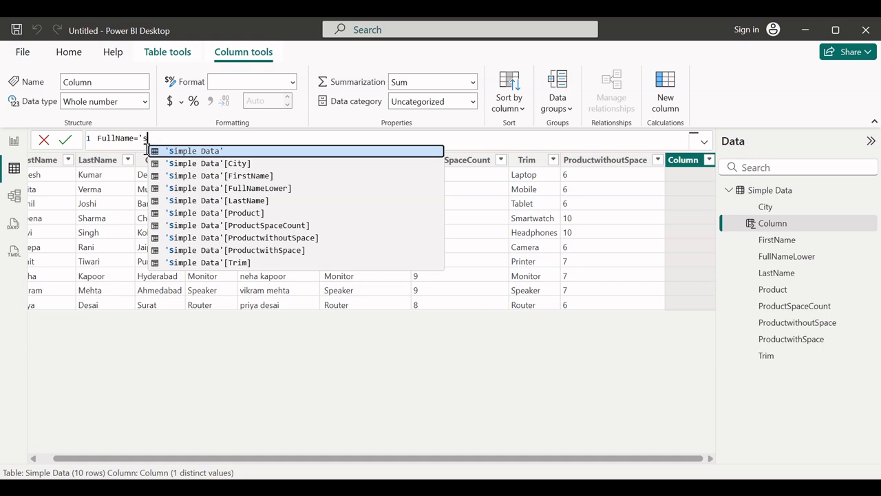
click(208, 176)
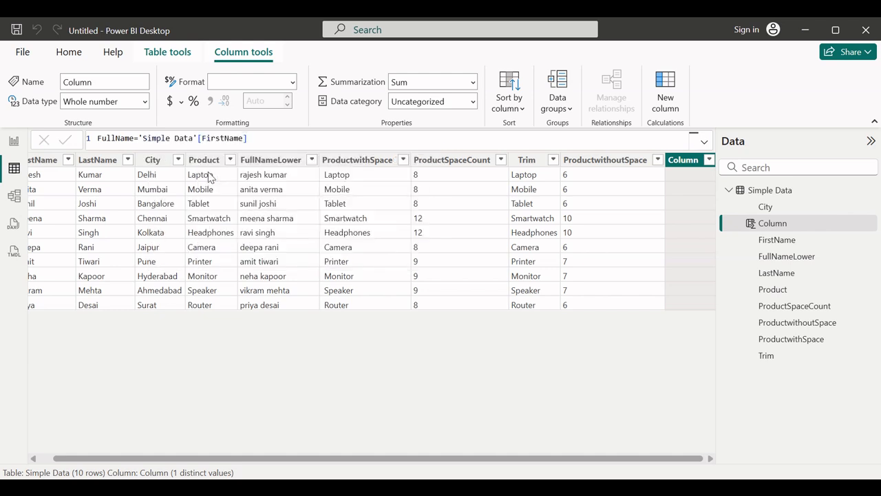
key(Return)
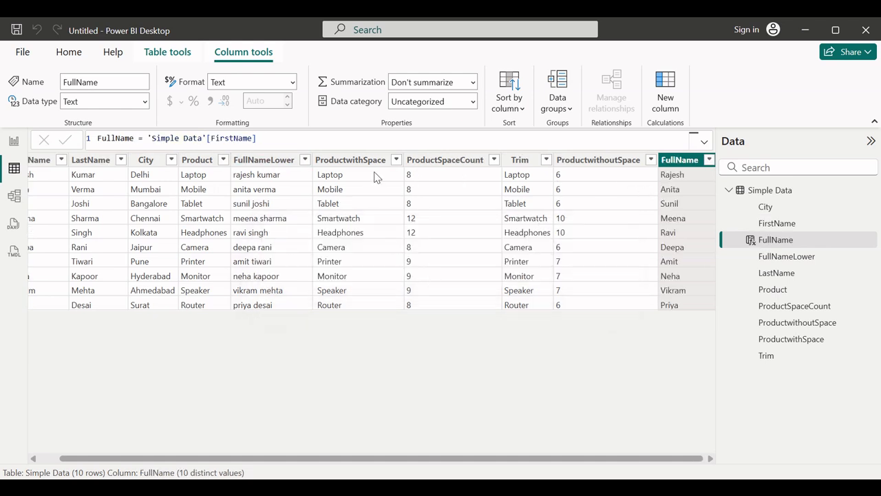
- Extend the FullName formula with & " " & 'Simple Data'[LastName] and apply it
click(285, 138)
text('si)
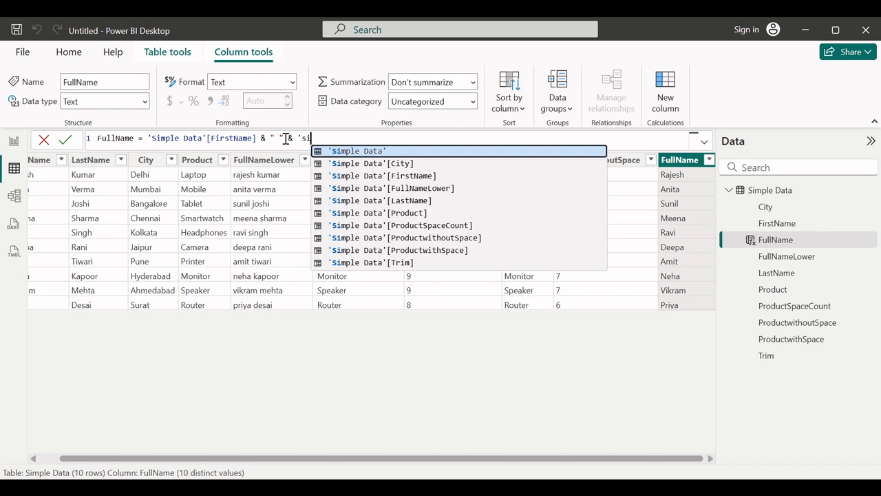
click(383, 200)
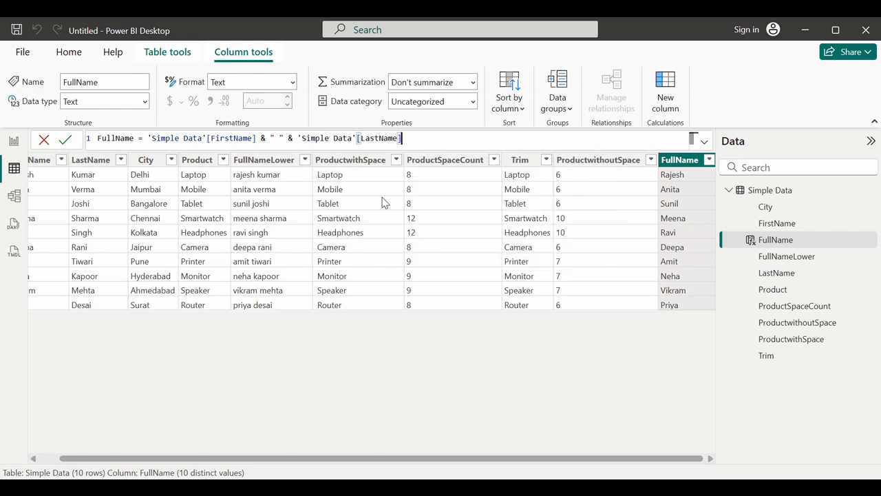
key(Return)
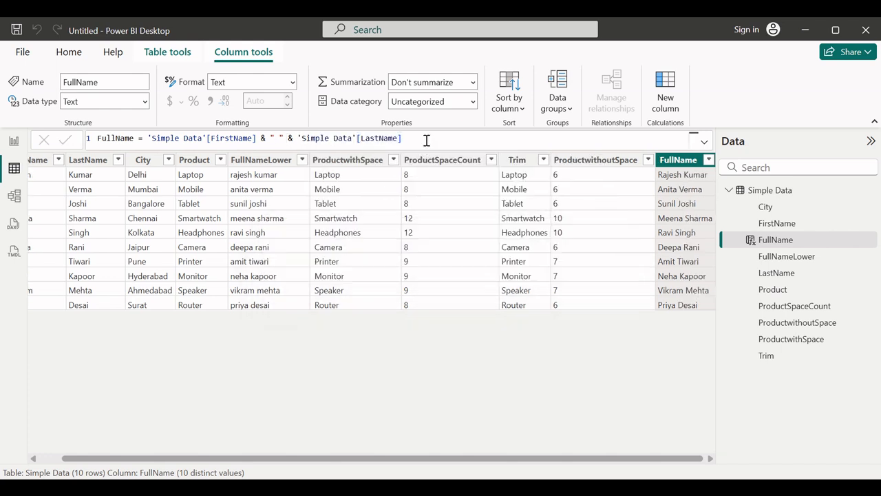